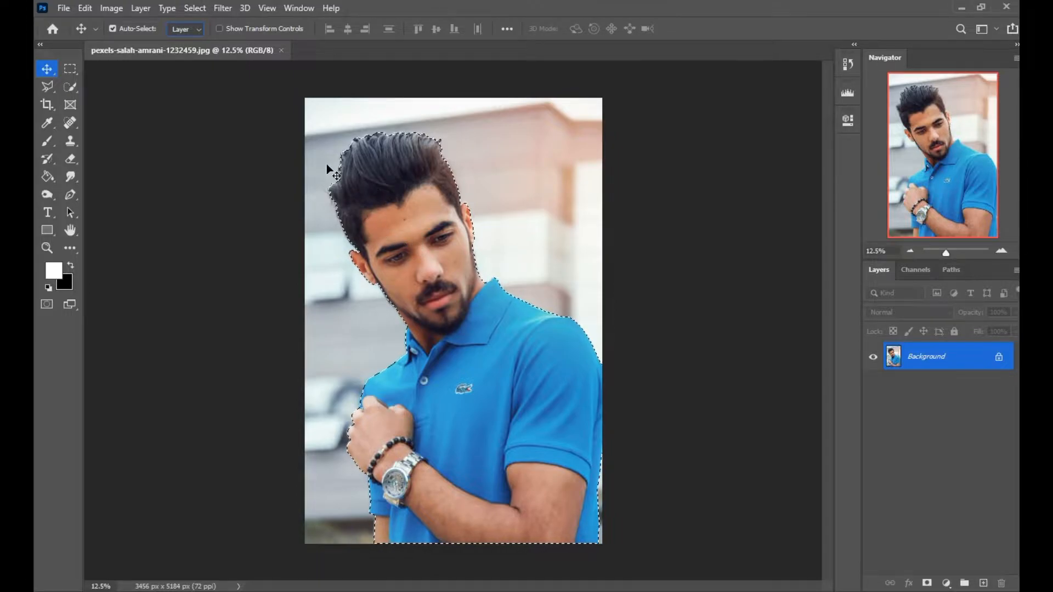
Step: Copy the selected man from the Background onto a new layer of his own
left_click(70, 86)
right_click(408, 230)
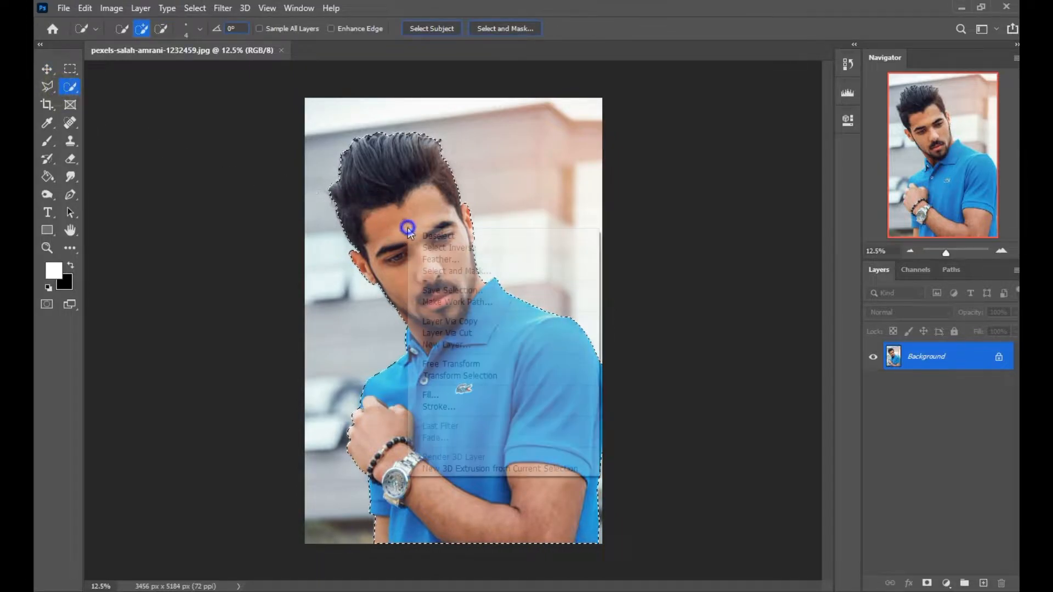
left_click(475, 322)
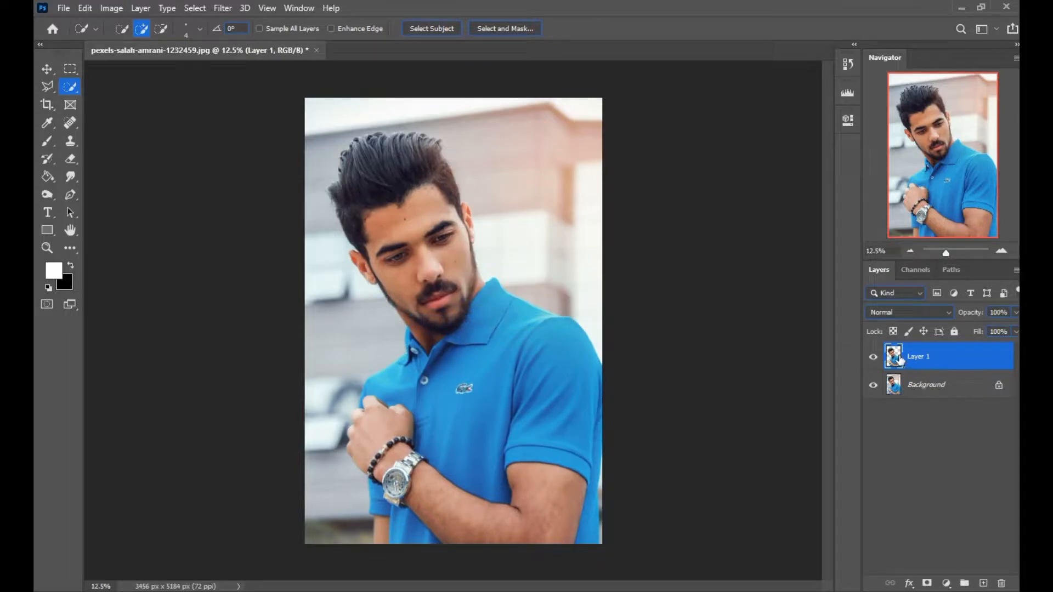
Step: Add a solid color fill layer directly above the Background, using the blue sampled from the shirt (#2679bb)
left_click(917, 386)
left_click(942, 582)
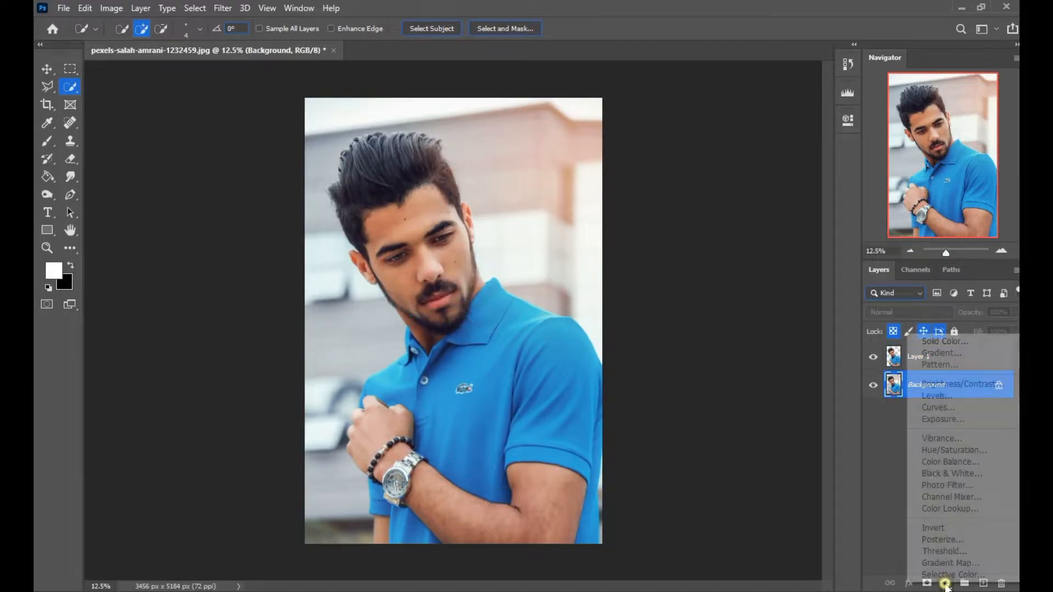
left_click(941, 341)
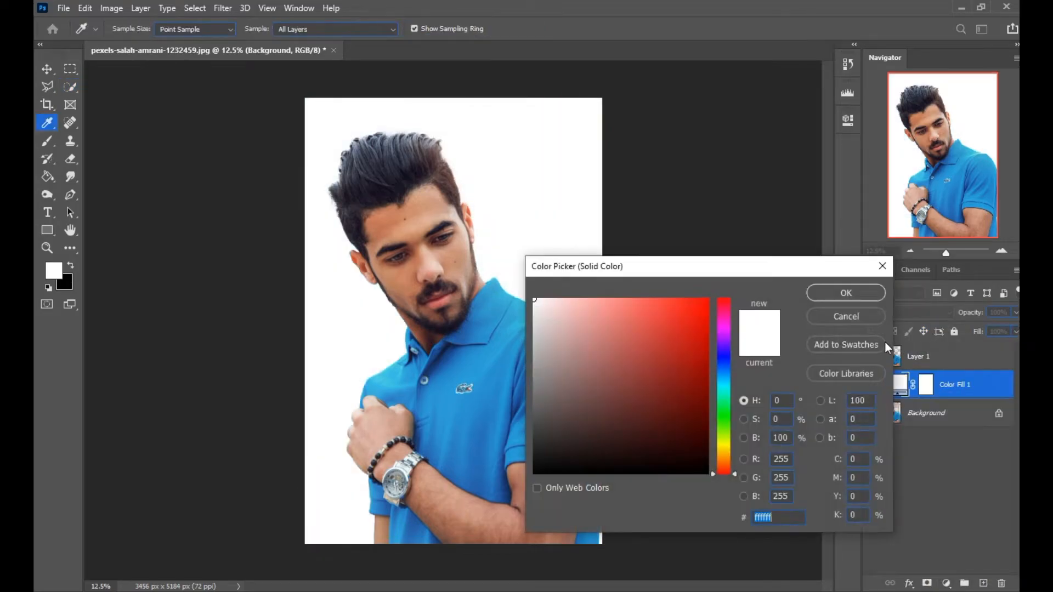
left_click(485, 419)
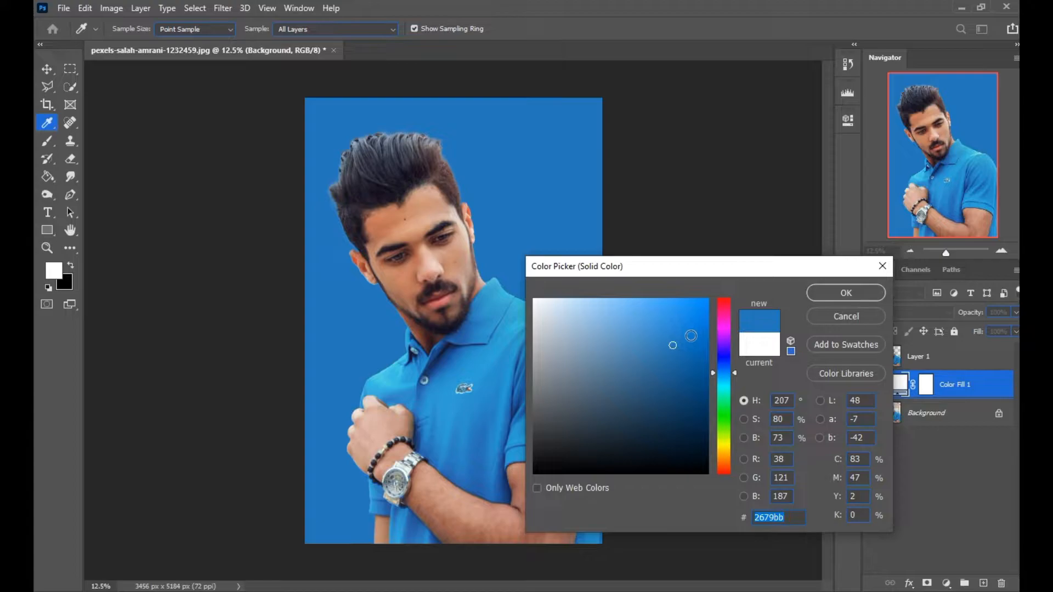
left_click(845, 293)
key("w")
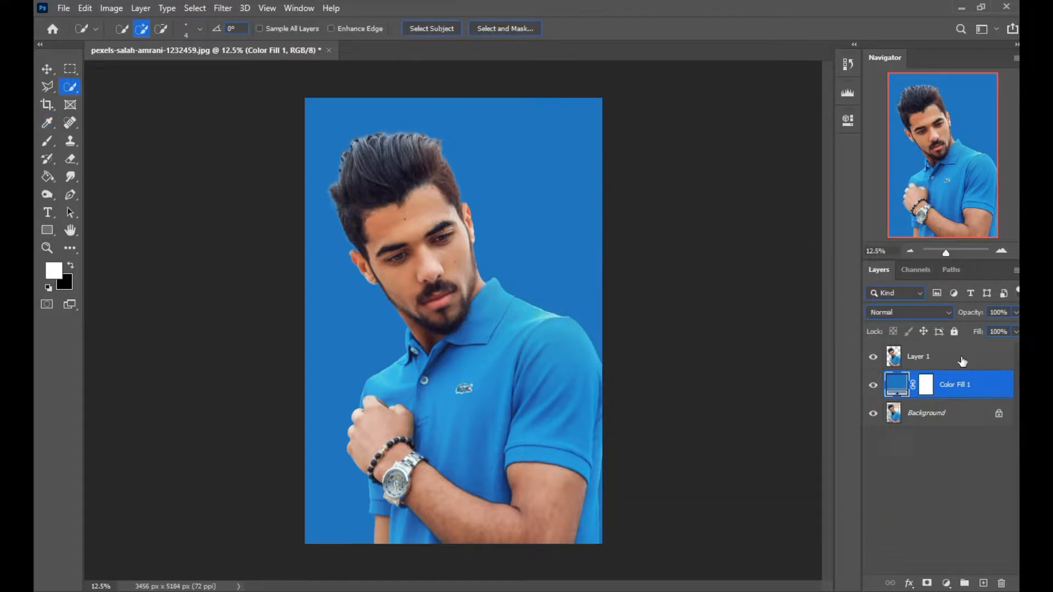
Step: Create an empty layer above the man cutout and ready a soft white brush at 36 px with 0% hardness
left_click(962, 357)
left_click(983, 584)
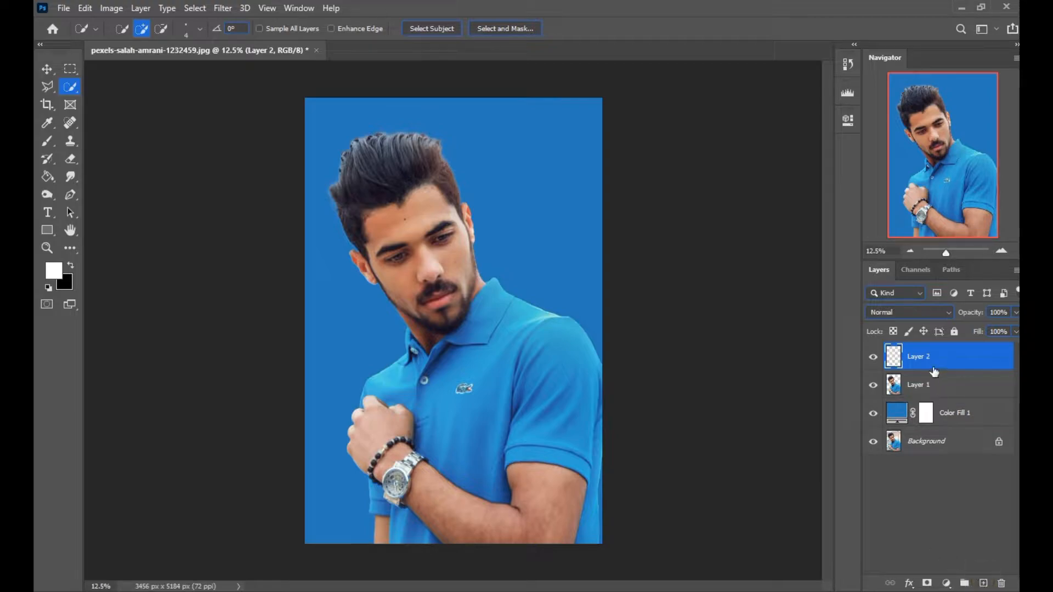
left_click(46, 141)
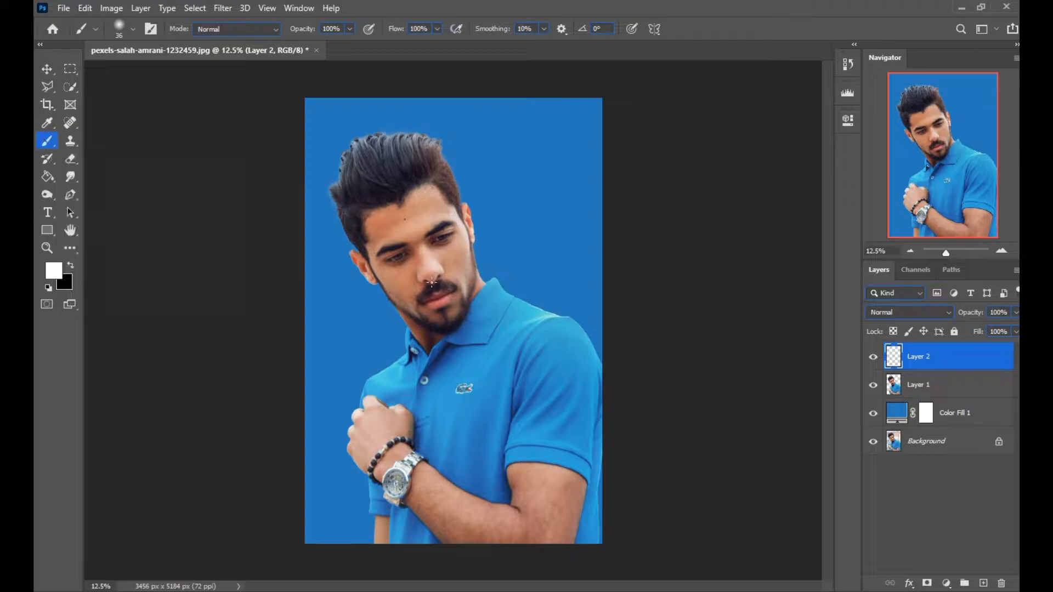
key("alt+F9")
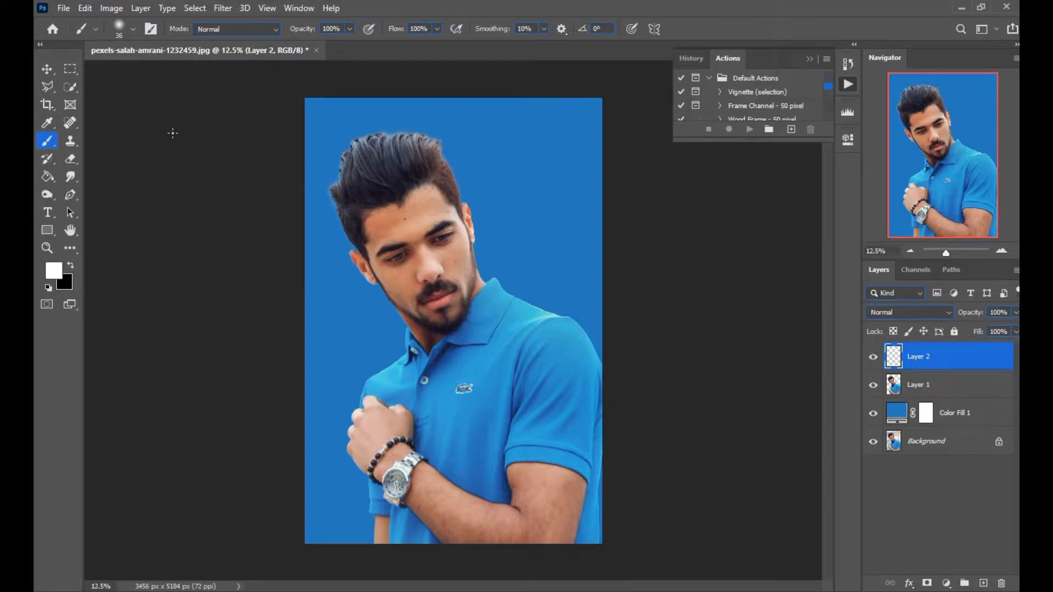
left_click(812, 59)
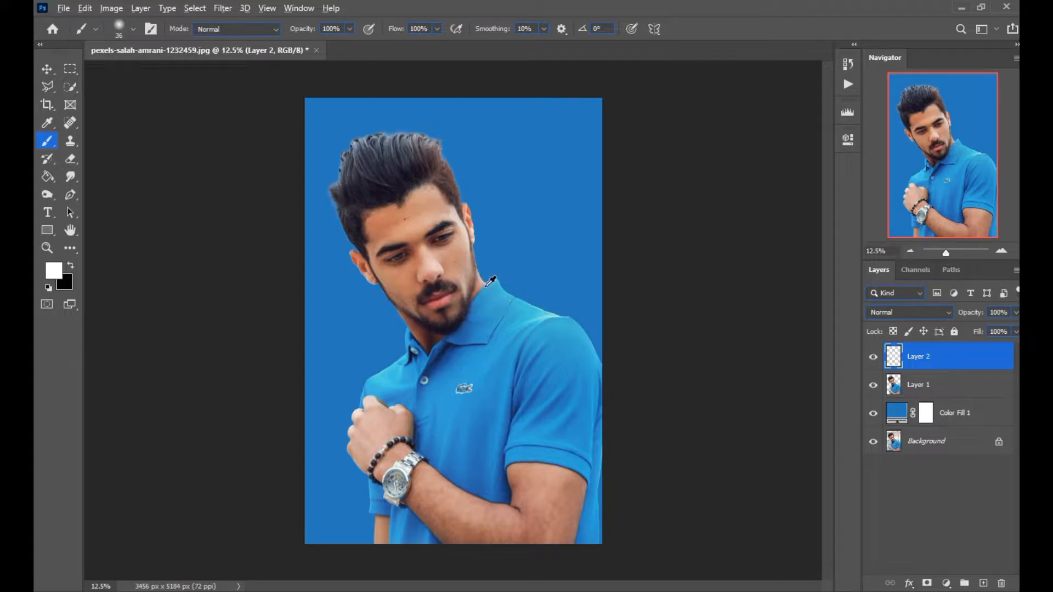
scroll(490, 281, "up", 3)
right_click(489, 272)
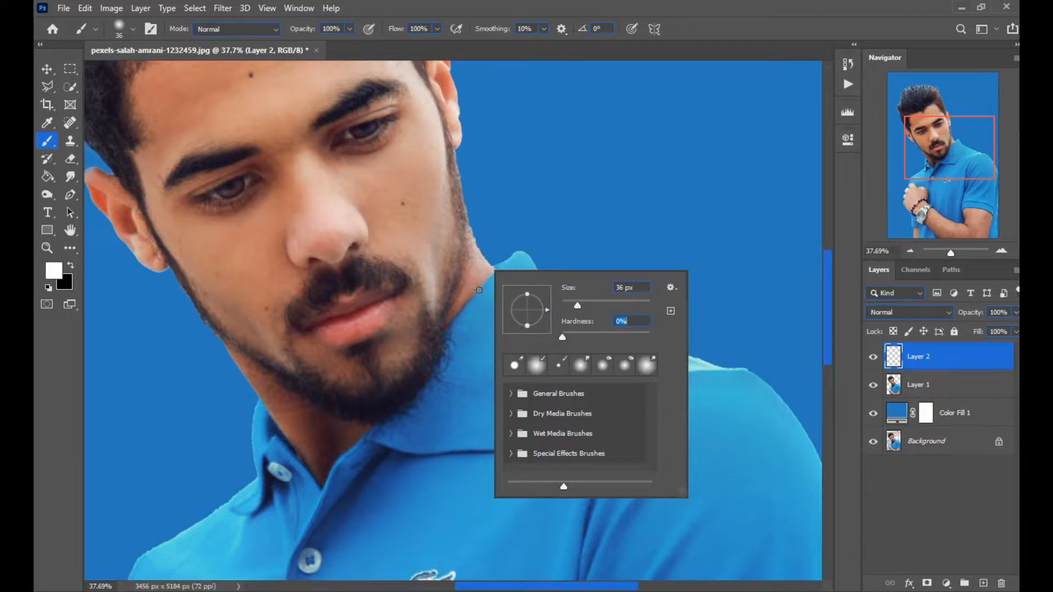
left_click(479, 290)
Step: Paint a white line along the collar's edge against the neck and over the collar's raised peak
scroll(468, 312, "up", 4)
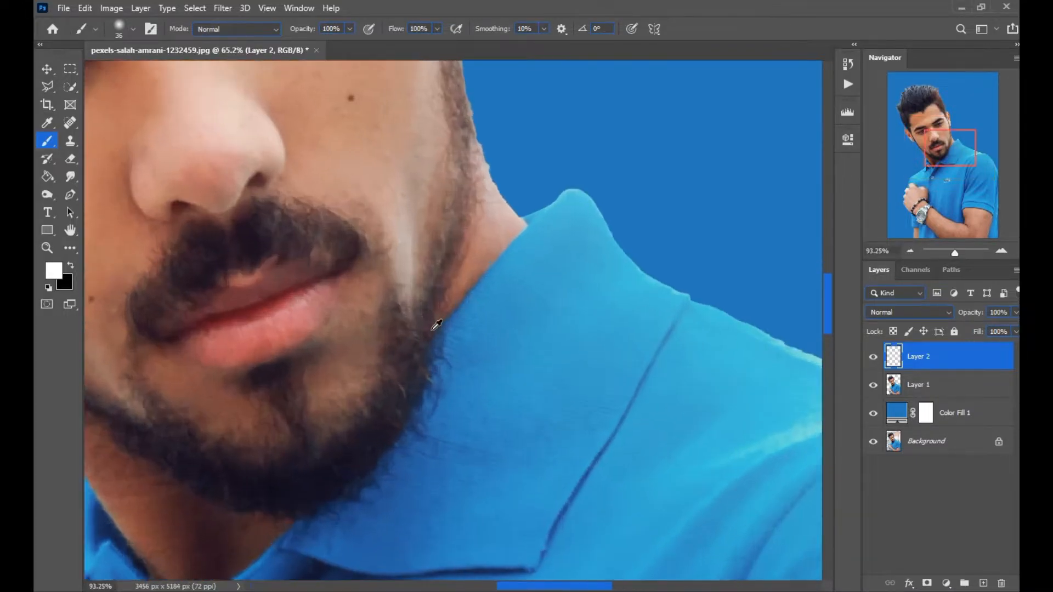
left_click_drag(442, 344, 595, 168)
mouse_move(584, 216)
left_mouse_down()
mouse_move(466, 343)
mouse_move(432, 359)
left_mouse_up()
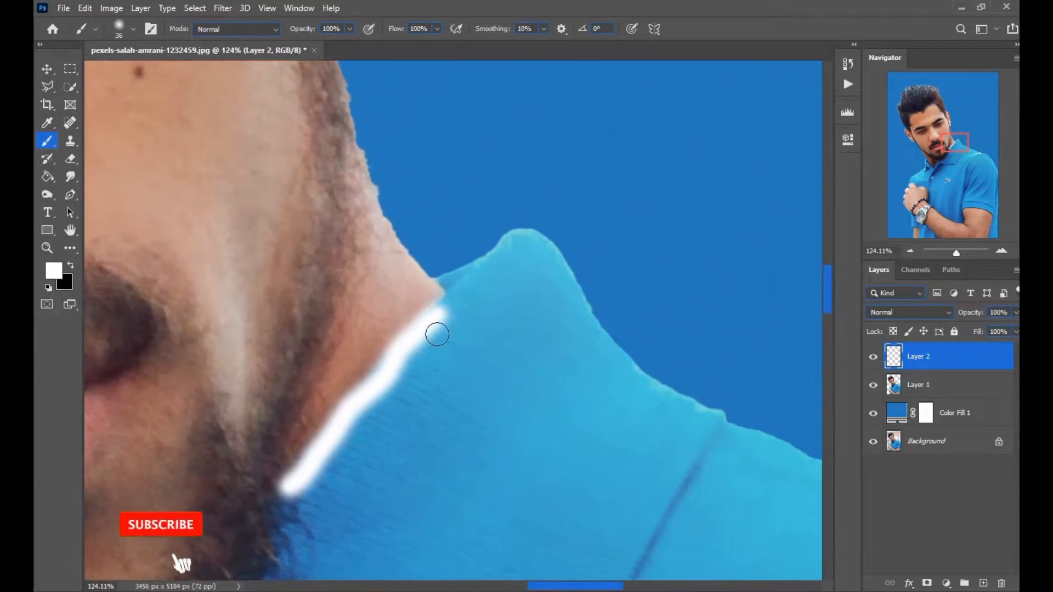
mouse_move(443, 313)
left_mouse_down()
mouse_move(479, 264)
mouse_move(470, 263)
mouse_move(567, 206)
mouse_move(631, 225)
mouse_move(729, 396)
mouse_move(651, 352)
left_mouse_up()
Step: Continue the white outline from the collar peak along the upper edge of the near shoulder
scroll(445, 278, "up", 3)
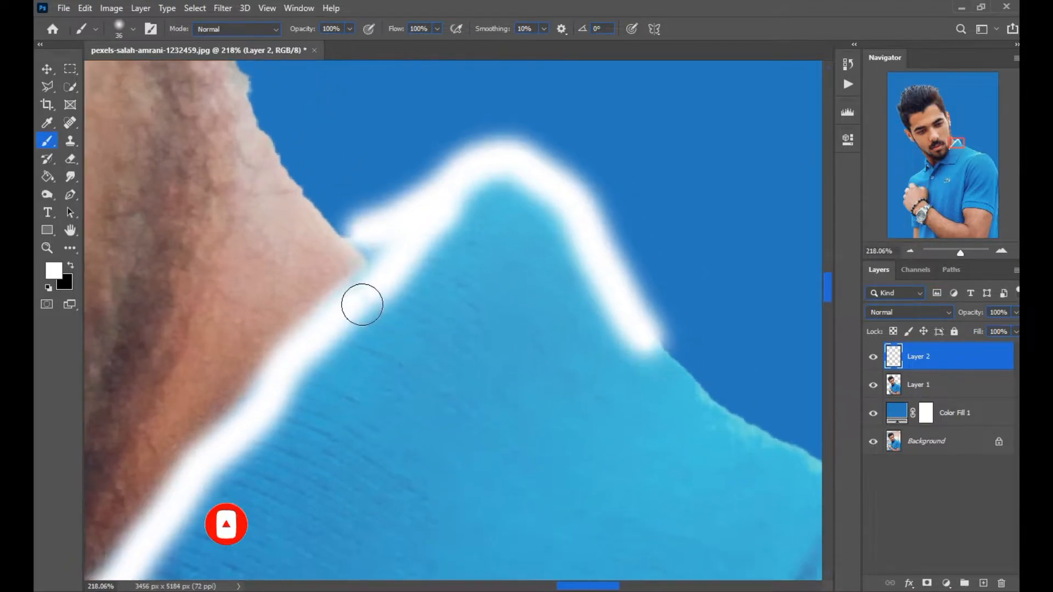
scroll(376, 245, "up", 2)
left_click(351, 212)
scroll(729, 324, "down", 3)
left_click_drag(729, 324, 468, 213)
mouse_move(482, 263)
left_mouse_down()
mouse_move(629, 363)
mouse_move(714, 387)
left_mouse_up()
left_click_drag(645, 357, 269, 185)
left_click_drag(352, 216, 759, 408)
left_click_drag(618, 361, 188, 160)
mouse_move(329, 207)
left_mouse_down()
mouse_move(488, 267)
mouse_move(742, 336)
left_mouse_up()
left_click_drag(608, 337, 174, 253)
Step: Trace the rounded outer shoulder in white down to the image border, and touch up the line's joins
mouse_move(300, 236)
left_mouse_down()
mouse_move(412, 320)
mouse_move(588, 516)
left_mouse_up()
mouse_move(459, 420)
left_mouse_down()
mouse_move(390, 329)
mouse_move(351, 237)
left_mouse_up()
left_click(501, 336)
key("ctrl+z")
left_click_drag(483, 333, 599, 538)
left_click_drag(571, 474, 503, 197)
left_click_drag(523, 266, 678, 559)
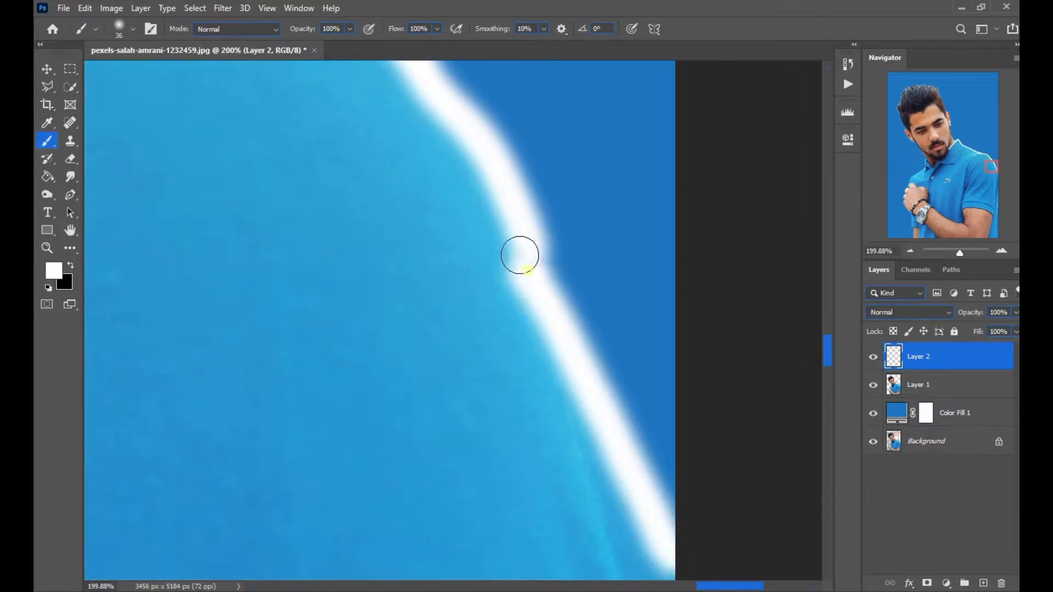
left_click(524, 263)
left_click_drag(442, 200, 560, 437)
left_click_drag(488, 252, 387, 164)
scroll(387, 165, "down", 3)
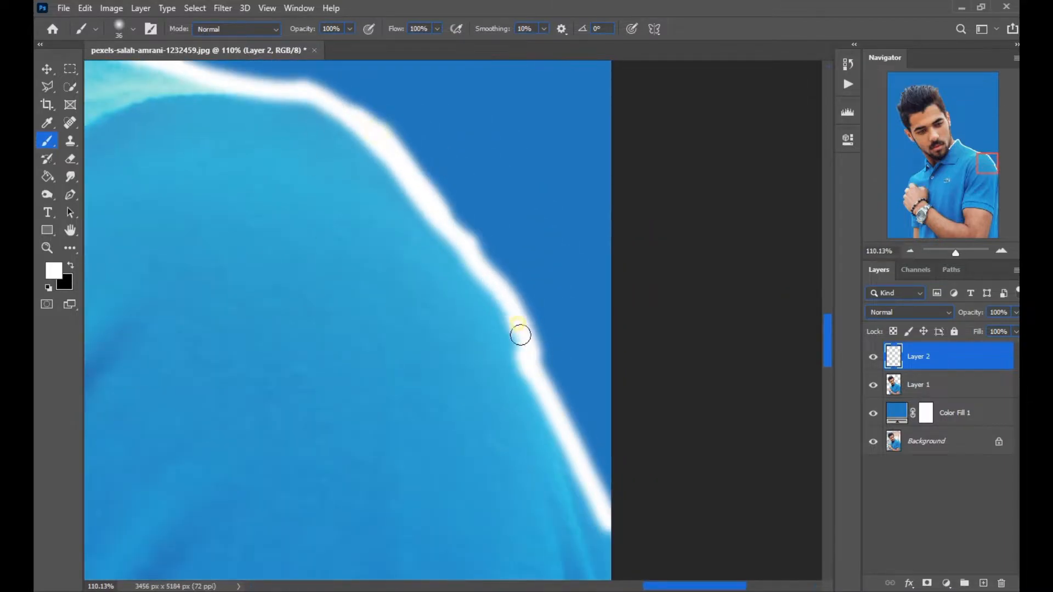
Step: Outline the shirt's side edge beside the upper arm and the lower edge of the sleeve cuff in white
scroll(466, 350, "down", 10)
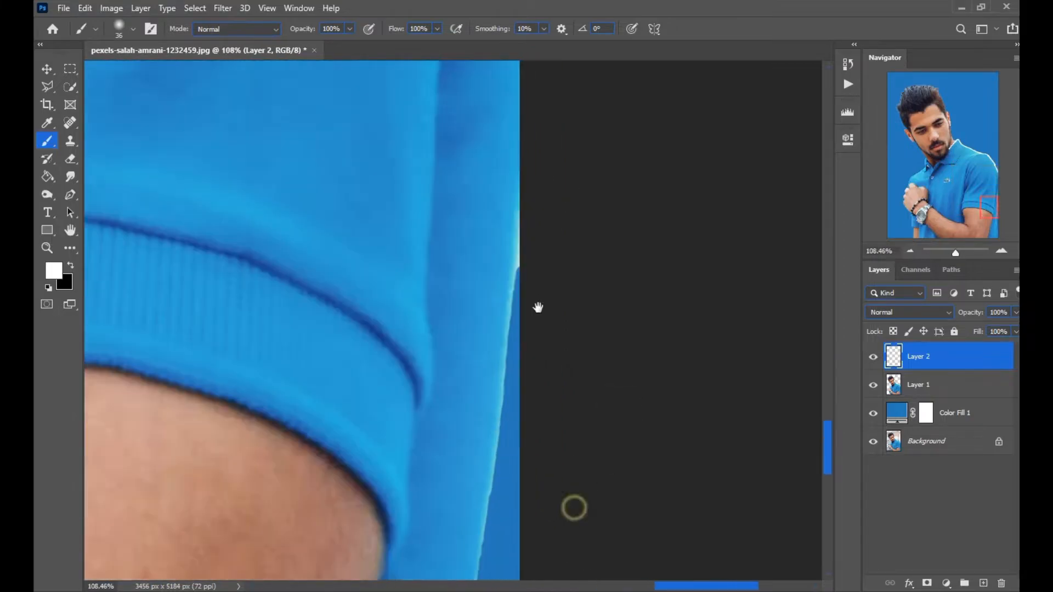
mouse_move(535, 234)
left_mouse_down()
mouse_move(517, 281)
mouse_move(496, 492)
mouse_move(470, 188)
mouse_move(458, 276)
mouse_move(467, 363)
left_mouse_up()
scroll(468, 363, "down", 2)
left_click_drag(469, 271, 474, 453)
mouse_move(484, 462)
left_mouse_down()
mouse_move(533, 234)
mouse_move(517, 324)
mouse_move(525, 426)
left_mouse_up()
left_click_drag(316, 397, 391, 125)
mouse_move(382, 167)
left_mouse_down()
mouse_move(371, 399)
mouse_move(403, 190)
left_mouse_up()
left_click_drag(356, 373, 336, 450)
left_click_drag(439, 73, 413, 402)
mouse_move(370, 521)
left_mouse_down()
mouse_move(395, 445)
mouse_move(255, 289)
mouse_move(550, 292)
mouse_move(388, 252)
mouse_move(253, 248)
left_mouse_up()
left_click_drag(236, 315, 620, 317)
Step: Continue the white outline along the shirt's borders with the folded forearm and the hand
mouse_move(640, 245)
left_mouse_down()
mouse_move(513, 241)
mouse_move(357, 301)
mouse_move(359, 335)
mouse_move(349, 255)
mouse_move(409, 508)
left_mouse_up()
left_click_drag(386, 466, 394, 280)
mouse_move(442, 307)
left_mouse_down()
mouse_move(458, 351)
mouse_move(446, 422)
mouse_move(254, 388)
mouse_move(214, 329)
left_mouse_up()
mouse_move(214, 329)
left_mouse_down()
mouse_move(536, 336)
mouse_move(458, 336)
mouse_move(230, 197)
left_mouse_up()
mouse_move(230, 197)
left_mouse_down()
mouse_move(351, 224)
mouse_move(291, 178)
left_mouse_up()
left_click_drag(435, 296, 446, 304)
left_click_drag(336, 230, 444, 310)
left_click_drag(403, 260, 363, 232)
mouse_move(330, 174)
left_mouse_down()
mouse_move(472, 344)
mouse_move(497, 441)
left_mouse_up()
left_click_drag(402, 301, 422, 165)
mouse_move(422, 164)
left_mouse_down()
mouse_move(482, 282)
mouse_move(478, 235)
mouse_move(397, 140)
mouse_move(586, 323)
mouse_move(405, 286)
left_mouse_up()
Step: Outline the shirt around the fist, along the far shoulder and up the outer edge of the far collar
scroll(515, 312, "up", 3)
left_click_drag(504, 305, 394, 345)
mouse_move(349, 292)
left_mouse_down()
mouse_move(675, 433)
mouse_move(692, 418)
left_mouse_up()
mouse_move(666, 393)
left_mouse_down()
mouse_move(495, 282)
mouse_move(391, 283)
mouse_move(323, 338)
mouse_move(323, 440)
mouse_move(344, 499)
mouse_move(268, 477)
mouse_move(315, 257)
mouse_move(375, 550)
mouse_move(421, 403)
mouse_move(518, 266)
left_mouse_up()
left_click_drag(635, 349, 475, 406)
left_click(367, 317)
left_click_drag(350, 325, 536, 229)
mouse_move(533, 231)
left_mouse_down()
mouse_move(274, 329)
mouse_move(311, 487)
mouse_move(296, 494)
mouse_move(537, 346)
mouse_move(507, 427)
left_mouse_up()
mouse_move(507, 427)
left_mouse_down()
mouse_move(564, 223)
mouse_move(576, 376)
mouse_move(575, 329)
left_mouse_up()
key("ctrl+z")
left_click_drag(578, 430, 589, 156)
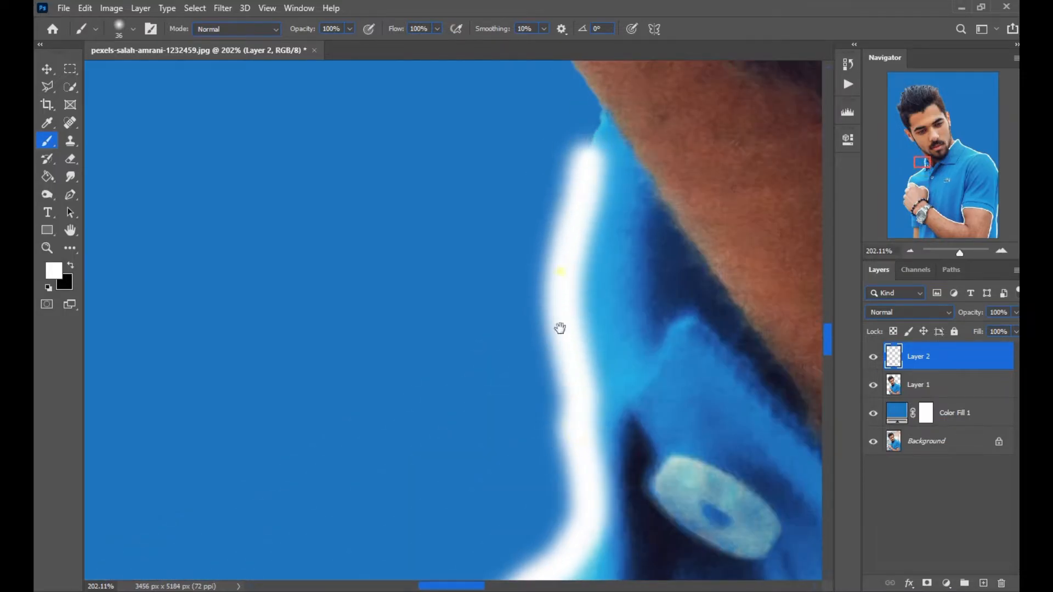
Step: Trace the V-shaped collar opening around the front of the neck in white, redoing the stray stroke
left_click_drag(559, 254, 508, 437)
left_click_drag(538, 340, 555, 296)
left_click_drag(609, 507, 475, 296)
scroll(475, 296, "down", 3)
mouse_move(477, 241)
left_mouse_down()
mouse_move(475, 324)
mouse_move(622, 447)
left_mouse_up()
key("ctrl+z")
left_click_drag(482, 235, 670, 512)
mouse_move(683, 483)
left_mouse_down()
mouse_move(464, 358)
mouse_move(479, 289)
mouse_move(628, 159)
mouse_move(450, 335)
left_mouse_up()
mouse_move(692, 88)
left_mouse_down()
mouse_move(573, 183)
mouse_move(526, 318)
left_mouse_up()
Step: Toggle the man cutout's visibility to check the outline, and set the brush size to 32 px
scroll(521, 279, "down", 3)
scroll(525, 274, "down", 6)
left_click(873, 385)
left_click(873, 385)
scroll(516, 274, "up", 10)
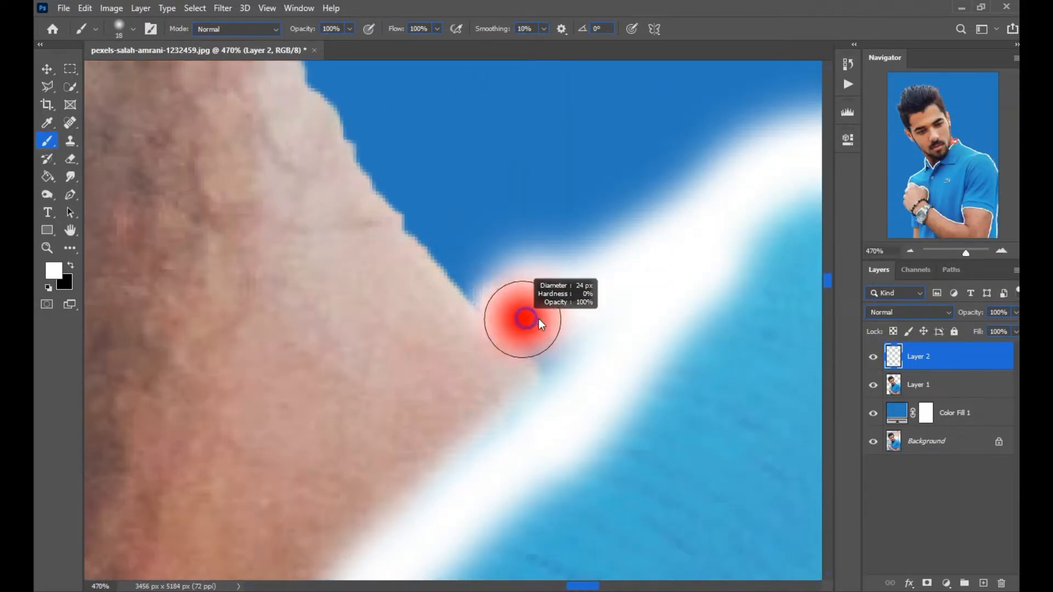
scroll(521, 313, "down", 8)
scroll(548, 236, "up", 3)
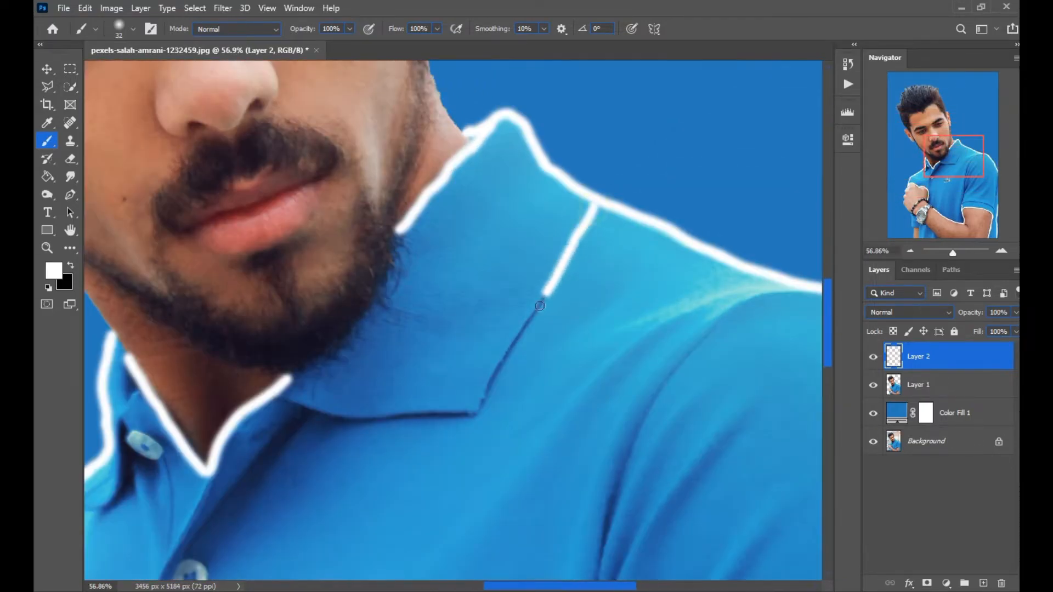
Step: Redraw the white line down the near collar flap's front edge and around its pointed tip
key("ctrl+z")
left_click_drag(568, 255, 505, 357)
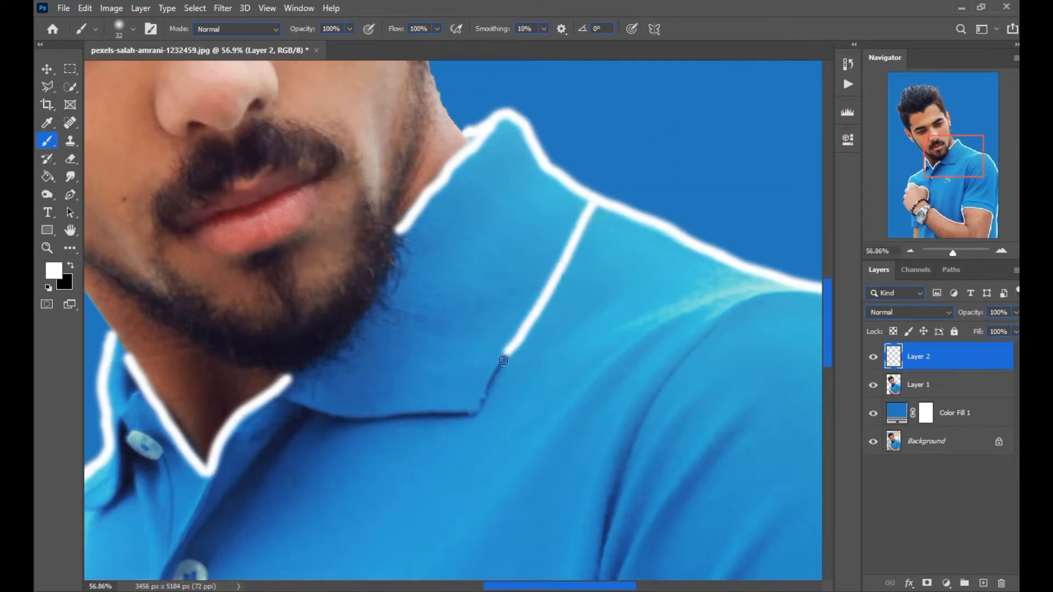
left_click_drag(461, 414, 685, 310)
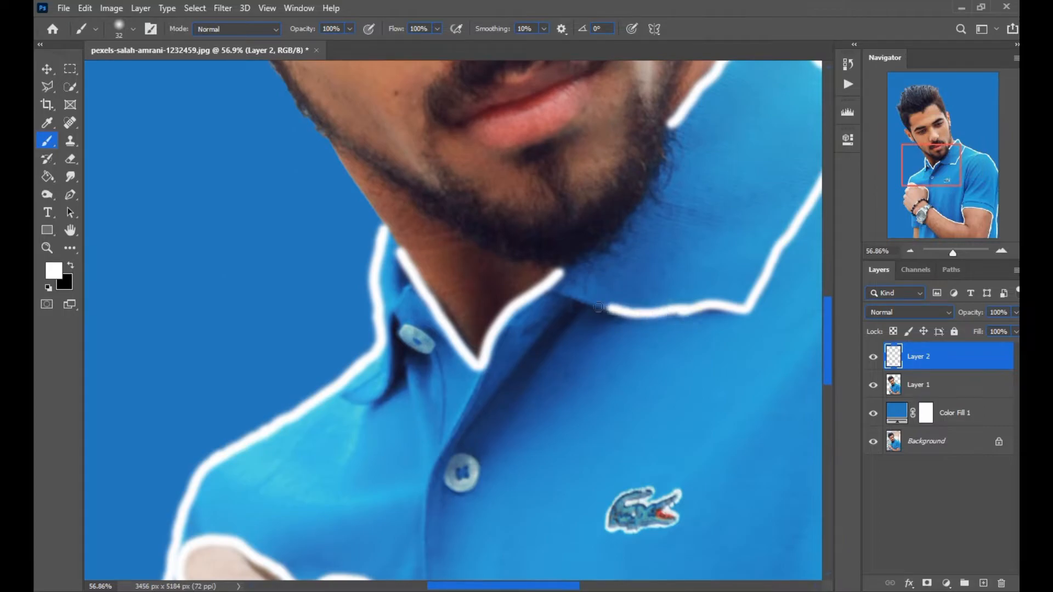
Step: Trace the button placket and the far collar flap in white, and draw a ring around the chest button
left_click_drag(496, 391, 542, 214)
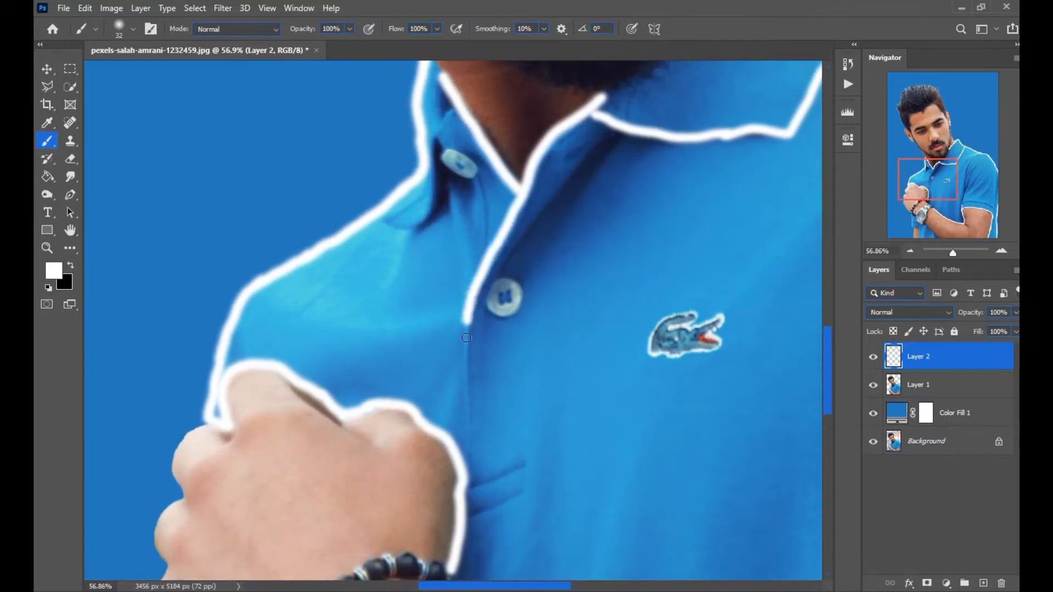
scroll(481, 191, "up", 3)
mouse_move(328, 231)
left_mouse_down()
mouse_move(410, 216)
mouse_move(419, 91)
left_mouse_up()
mouse_move(442, 134)
left_mouse_down()
mouse_move(453, 239)
mouse_move(444, 226)
left_mouse_up()
left_click_drag(526, 379, 449, 153)
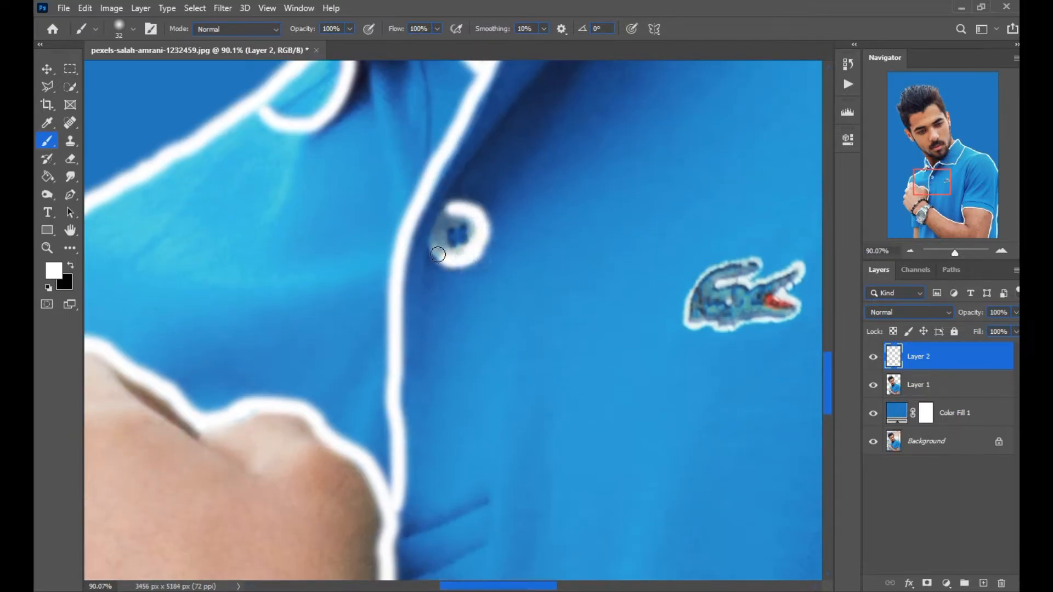
Step: Paint the crocodile logo solid white and trace the two short creases beside the placket
left_click_drag(664, 325, 351, 257)
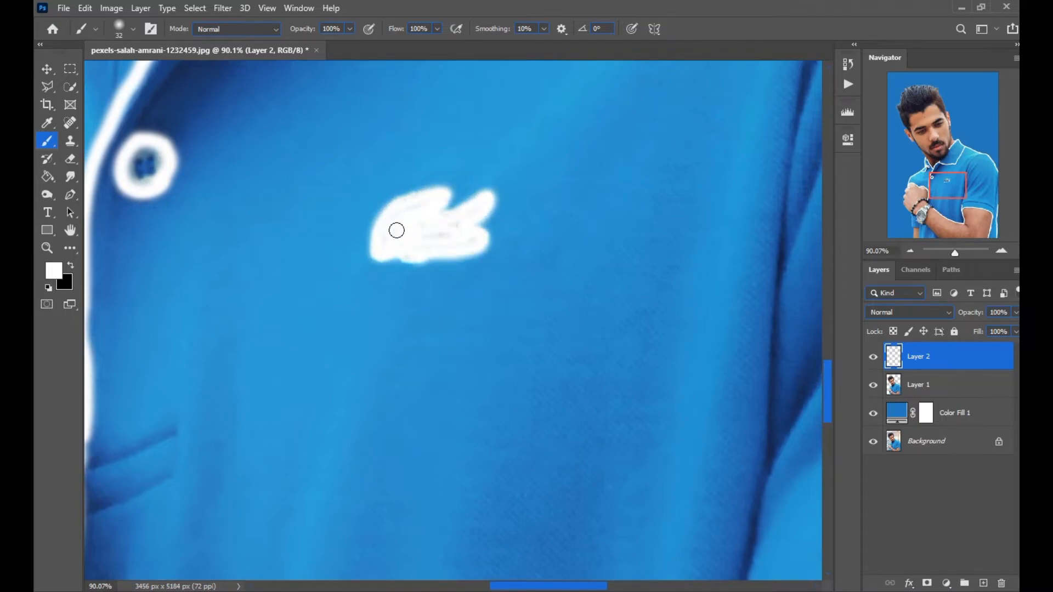
scroll(418, 208, "down", 5)
scroll(482, 313, "up", 5)
scroll(482, 290, "down", 1)
left_click_drag(462, 291, 548, 255)
left_click(462, 330)
Step: Paint a white line along the upper seam of the sleeve cuff, replacing the first stroke
scroll(470, 436, "down", 5)
scroll(675, 214, "up", 4)
left_click(418, 378)
mouse_move(419, 378)
left_mouse_down()
mouse_move(544, 336)
mouse_move(629, 340)
left_mouse_up()
key("ctrl+z")
mouse_move(471, 342)
left_mouse_down()
mouse_move(639, 363)
mouse_move(329, 229)
mouse_move(510, 298)
left_mouse_up()
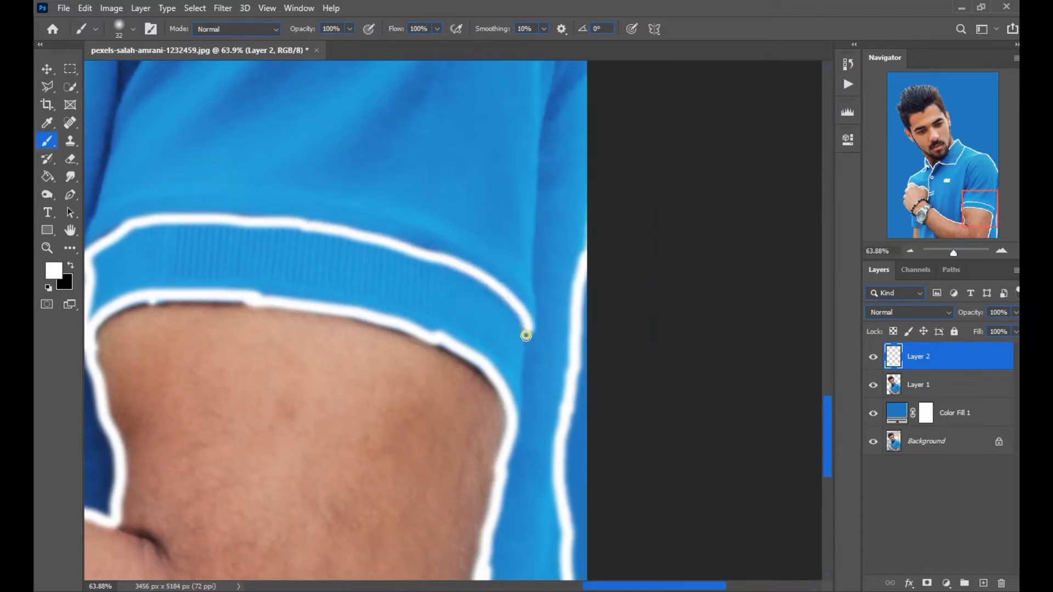
Step: Trace the sleeve's outer side in white from the cuff up to the shoulder, adding the inner crease beside it
mouse_move(527, 346)
left_mouse_down()
mouse_move(544, 252)
mouse_move(544, 165)
left_mouse_up()
left_click_drag(545, 129, 520, 365)
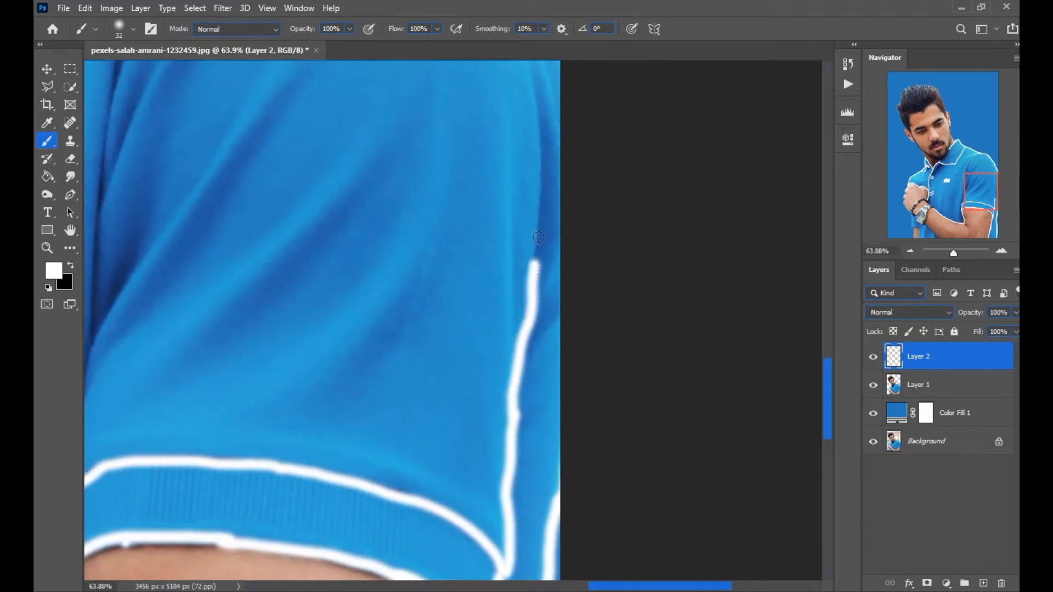
left_click_drag(537, 245, 525, 436)
left_click_drag(517, 357, 497, 217)
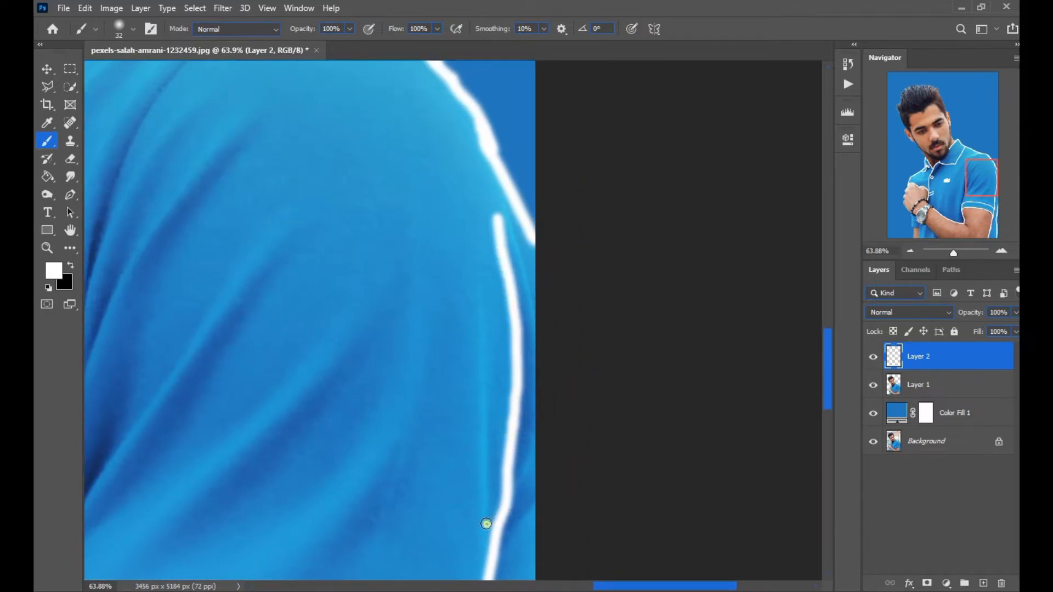
left_click_drag(487, 524, 494, 284)
Step: Trace the armhole seam in white from the sleeve cuff up to the shoulder, with the crease next to it
scroll(406, 424, "down", 6)
left_click_drag(420, 472, 476, 318)
scroll(324, 359, "up", 8)
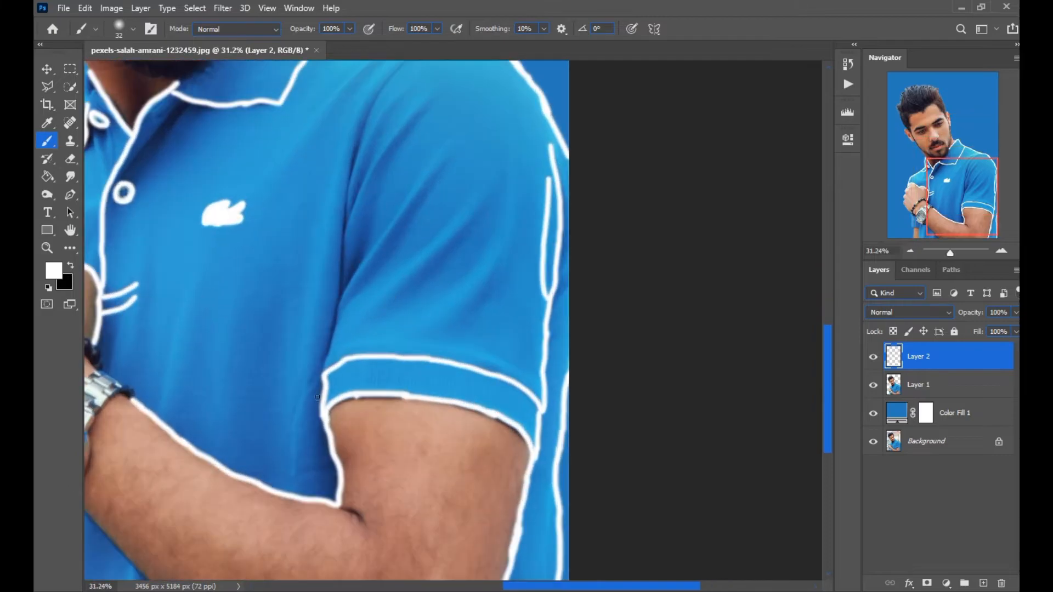
left_click_drag(330, 351, 363, 209)
left_click_drag(392, 156, 395, 559)
mouse_move(377, 433)
left_mouse_down()
mouse_move(388, 189)
mouse_move(419, 553)
left_mouse_up()
mouse_move(346, 543)
left_mouse_down()
mouse_move(373, 384)
mouse_move(390, 479)
mouse_move(444, 238)
mouse_move(451, 270)
mouse_move(413, 446)
mouse_move(566, 235)
left_mouse_up()
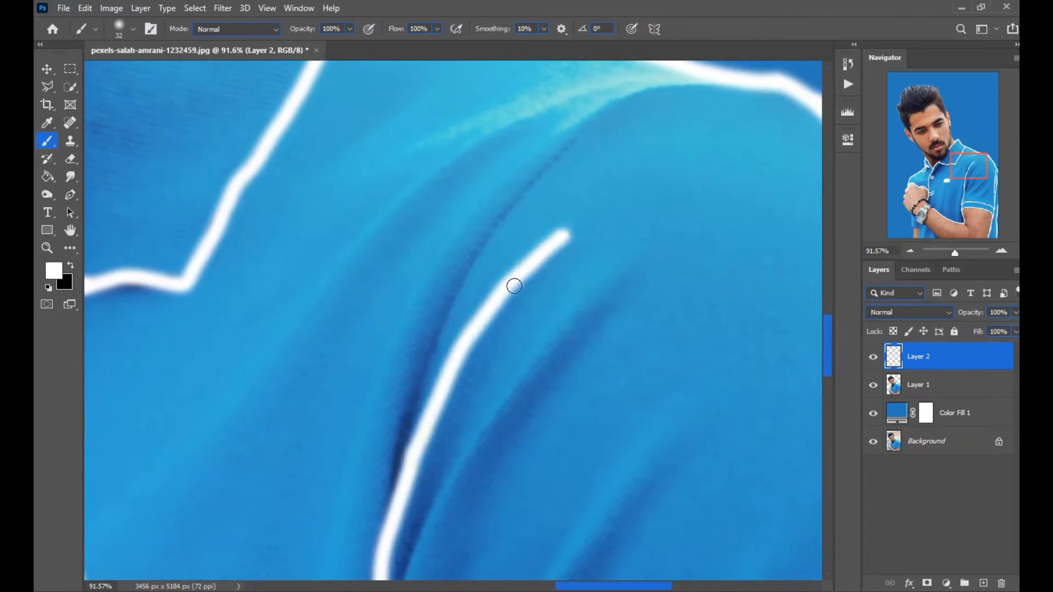
mouse_move(751, 95)
left_mouse_down()
mouse_move(643, 88)
mouse_move(531, 175)
mouse_move(436, 317)
mouse_move(372, 475)
left_mouse_up()
scroll(553, 390, "down", 5)
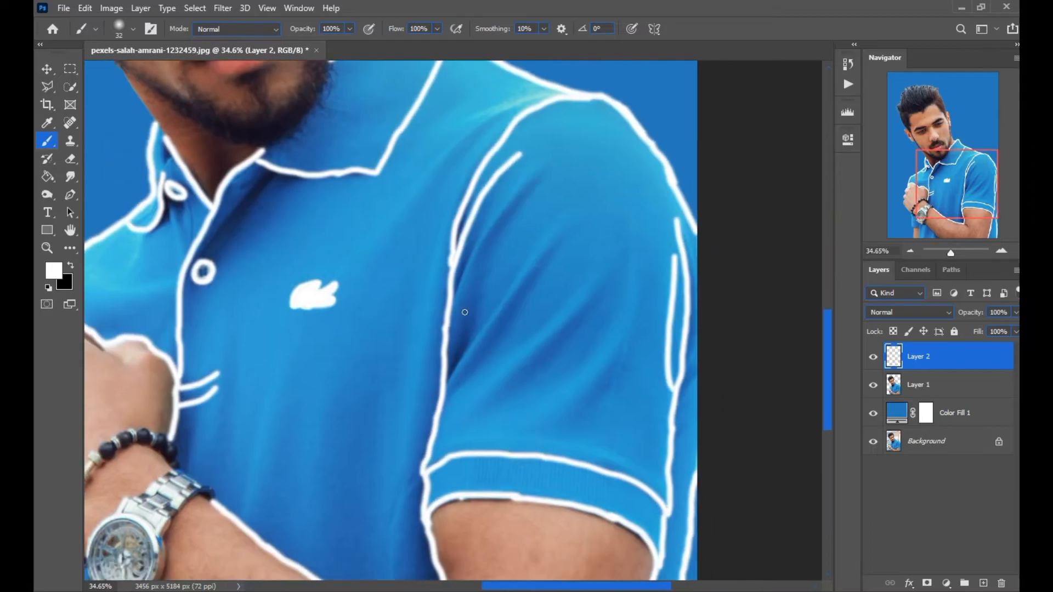
Step: Paint curved white lines along the diagonal folds of the sleeve and the chest crease below the shoulder
left_click_drag(499, 324, 590, 222)
left_click_drag(457, 416, 630, 250)
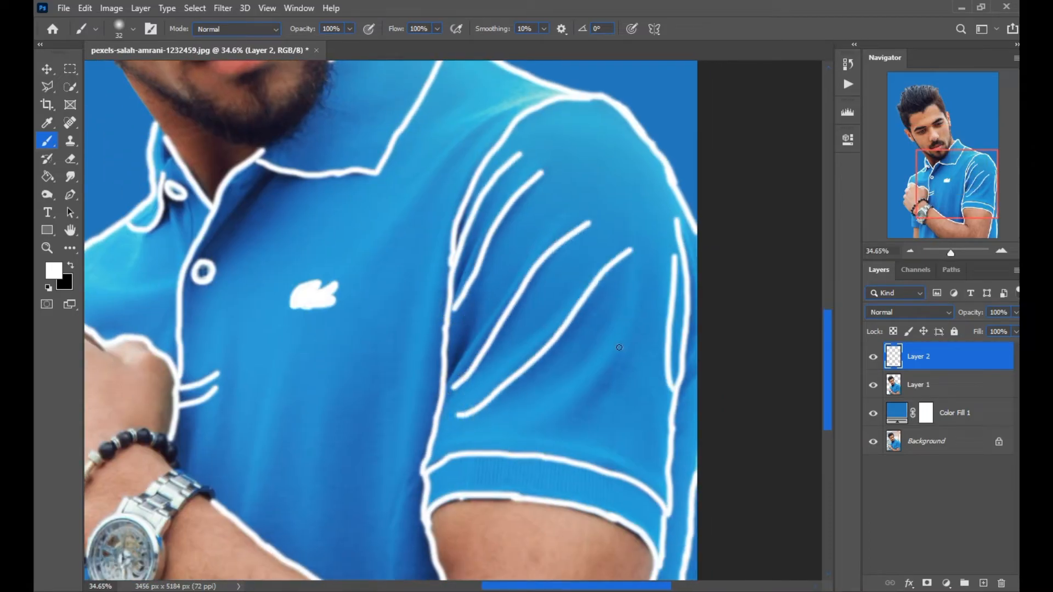
left_click_drag(627, 289, 483, 442)
left_click_drag(473, 135, 383, 244)
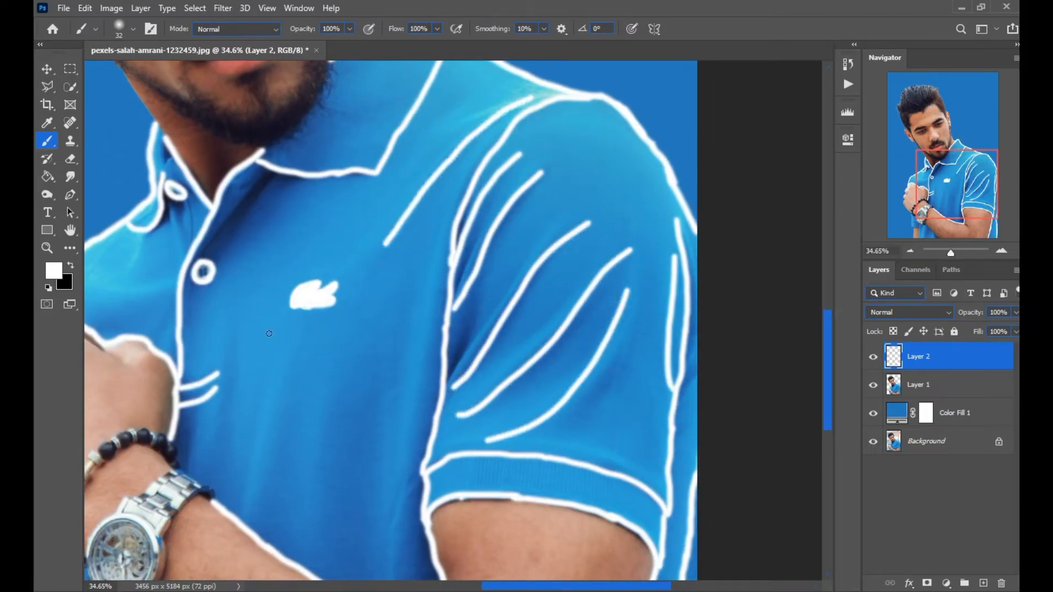
Step: Paint white crease lines on the lower torso above the forearm and beside the sleeve cuff
scroll(323, 234, "down", 5)
scroll(307, 228, "up", 5)
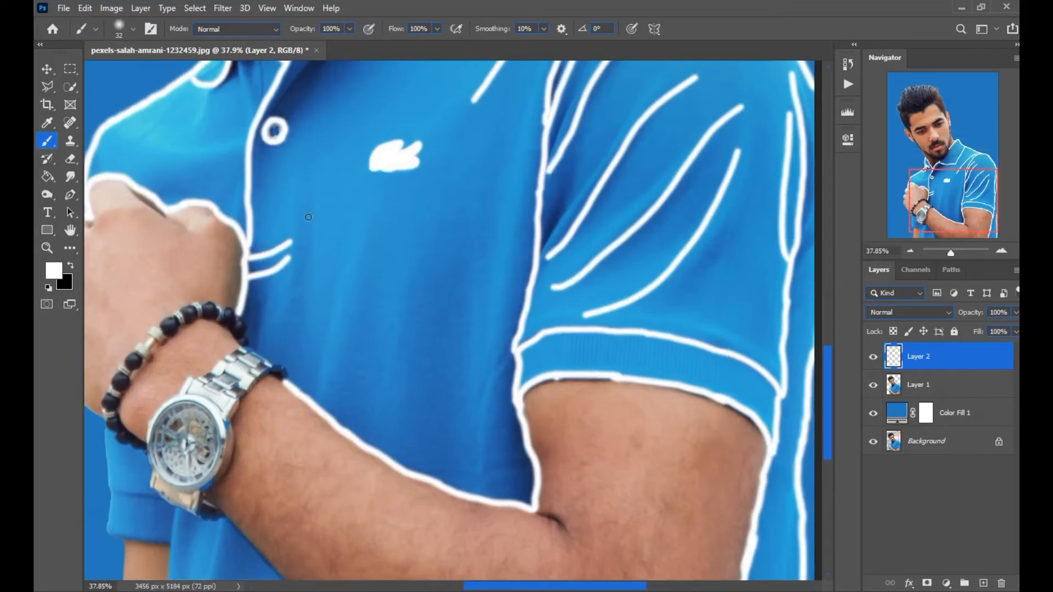
left_click_drag(359, 246, 313, 379)
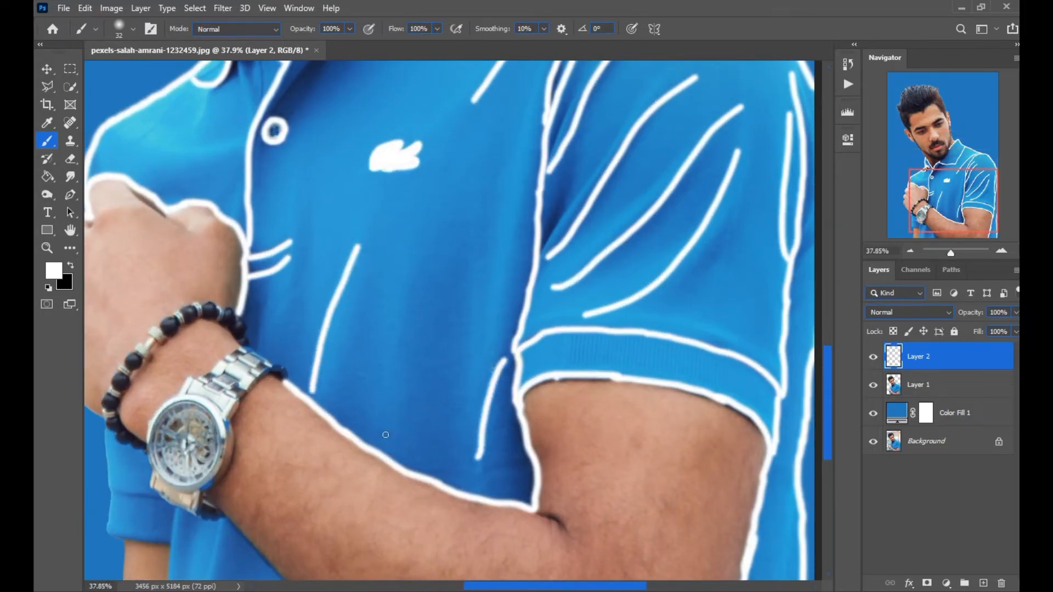
Step: Paint another white crease on the lower torso and white fold lines on the shirt below the watch and forearm
left_click_drag(410, 244, 366, 383)
scroll(367, 400, "down", 6)
scroll(367, 400, "left", 3)
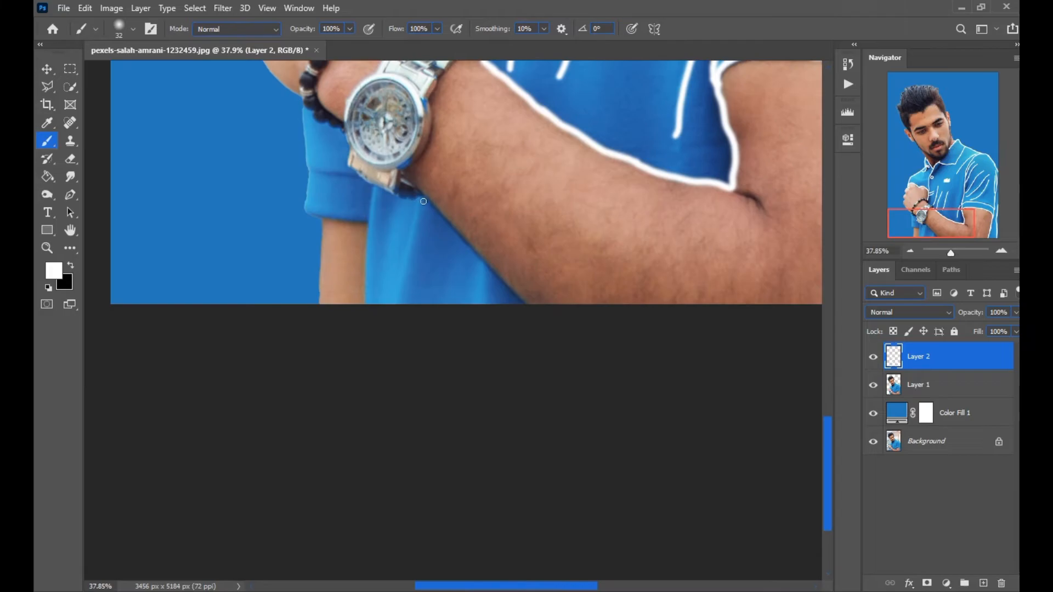
left_click_drag(385, 197, 375, 305)
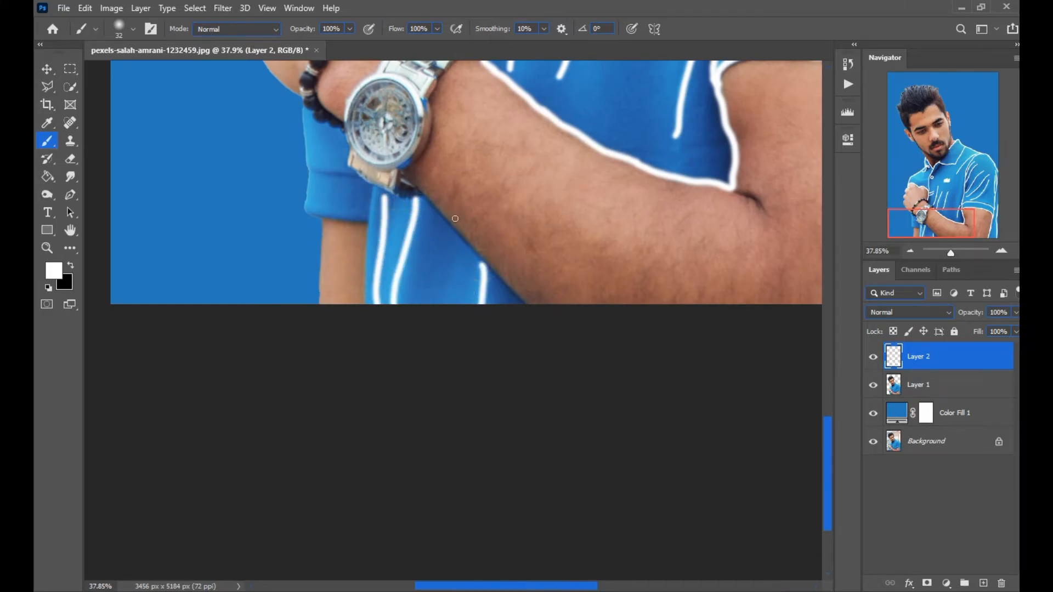
Step: Trace the far sleeve behind the watch in white, following its outer side, lower cuff edge and inner side
scroll(307, 151, "up", 5)
scroll(334, 165, "up", 3)
scroll(340, 244, "up", 2)
left_click_drag(346, 164, 366, 444)
scroll(364, 383, "up", 2)
mouse_move(404, 179)
left_mouse_down()
mouse_move(388, 293)
mouse_move(465, 381)
mouse_move(622, 381)
mouse_move(680, 215)
left_mouse_up()
scroll(640, 247, "down", 3)
left_click_drag(639, 247, 610, 532)
Step: Paint the cuff seam of the far sleeve as a white line from its outer edge to the watch strap
scroll(582, 200, "up", 6)
left_click_drag(377, 381, 558, 412)
key("ctrl+z")
left_click_drag(371, 371, 552, 405)
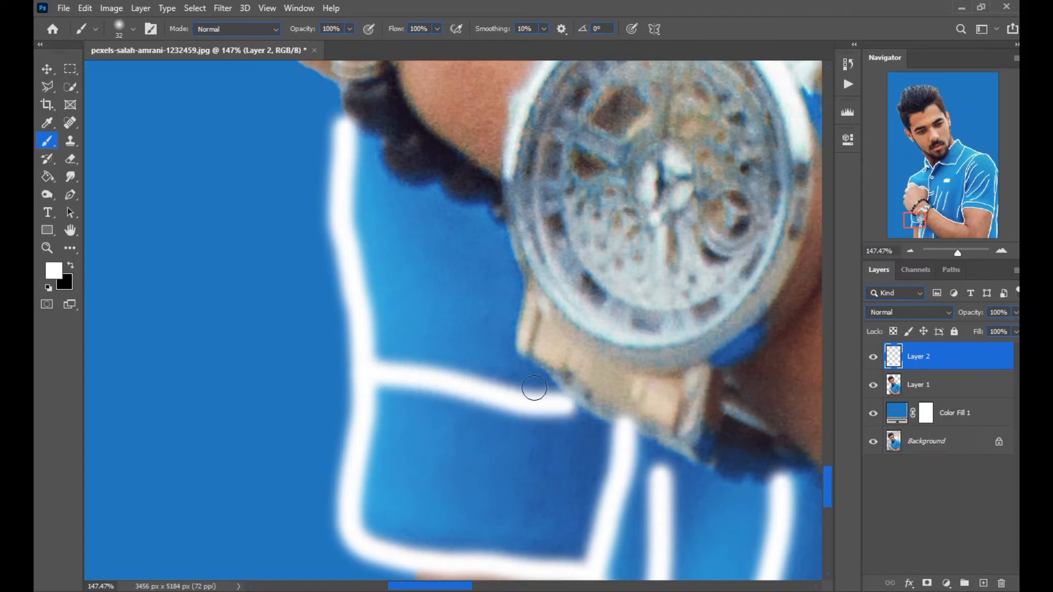
Step: Add a white layer mask to Layer 1
scroll(504, 263, "down", 10)
left_click_drag(608, 65, 502, 226)
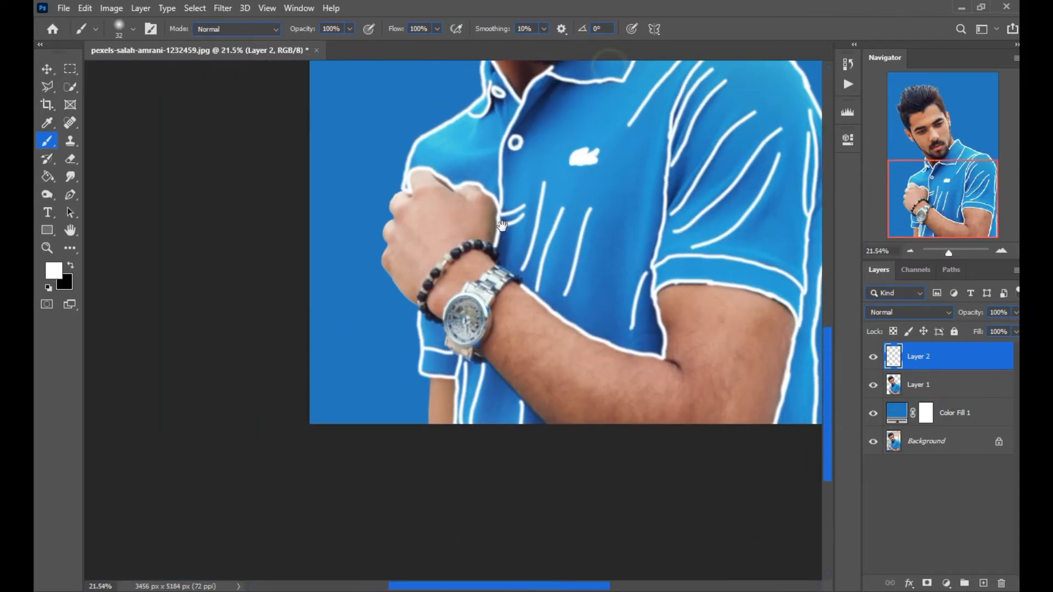
scroll(502, 226, "down", 4)
left_click_drag(481, 314, 456, 148)
scroll(482, 233, "down", 1)
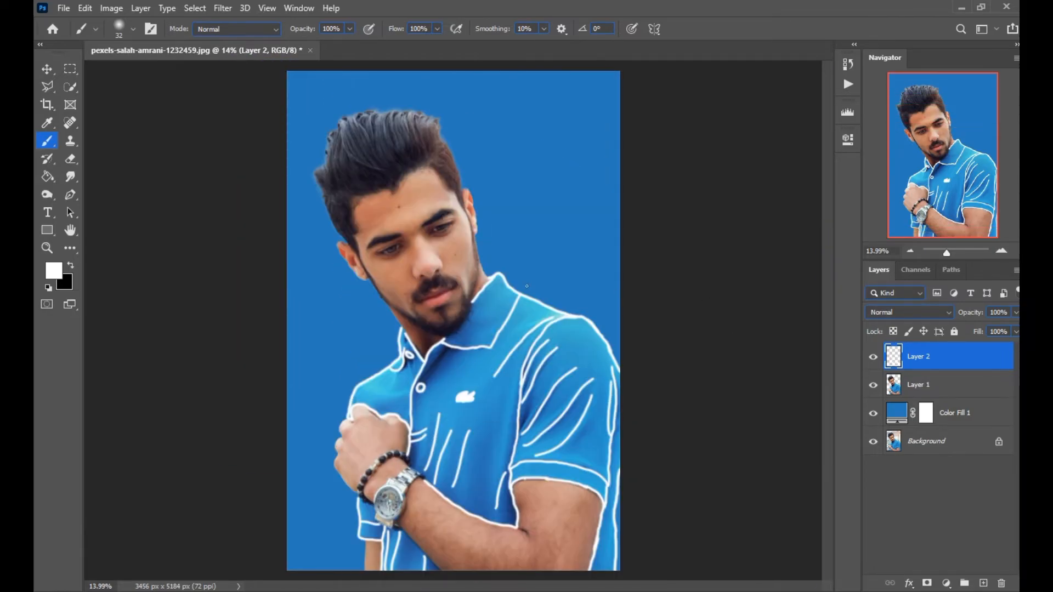
left_click(925, 389)
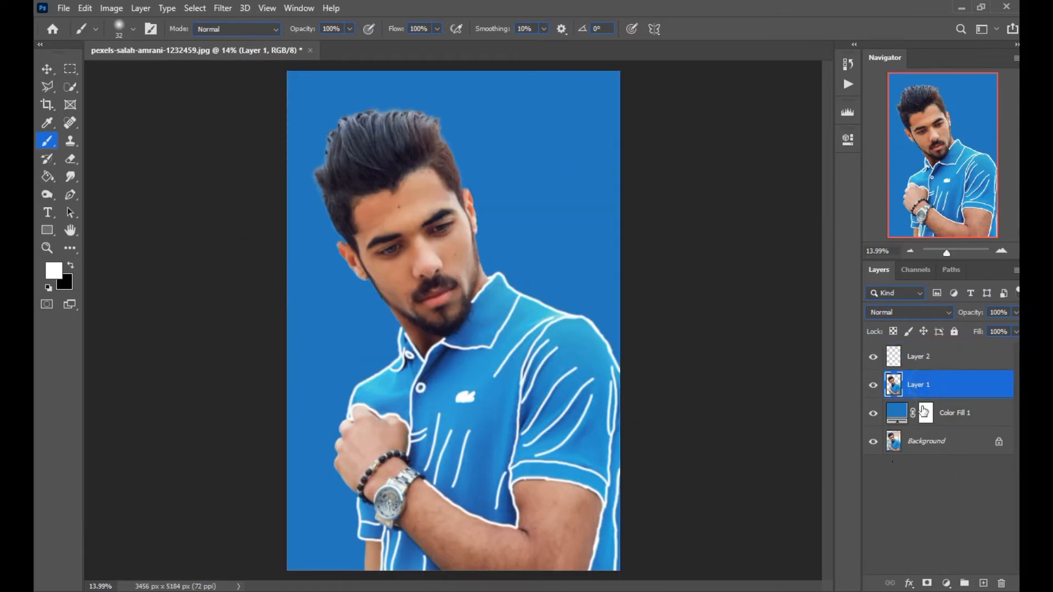
left_click(927, 583)
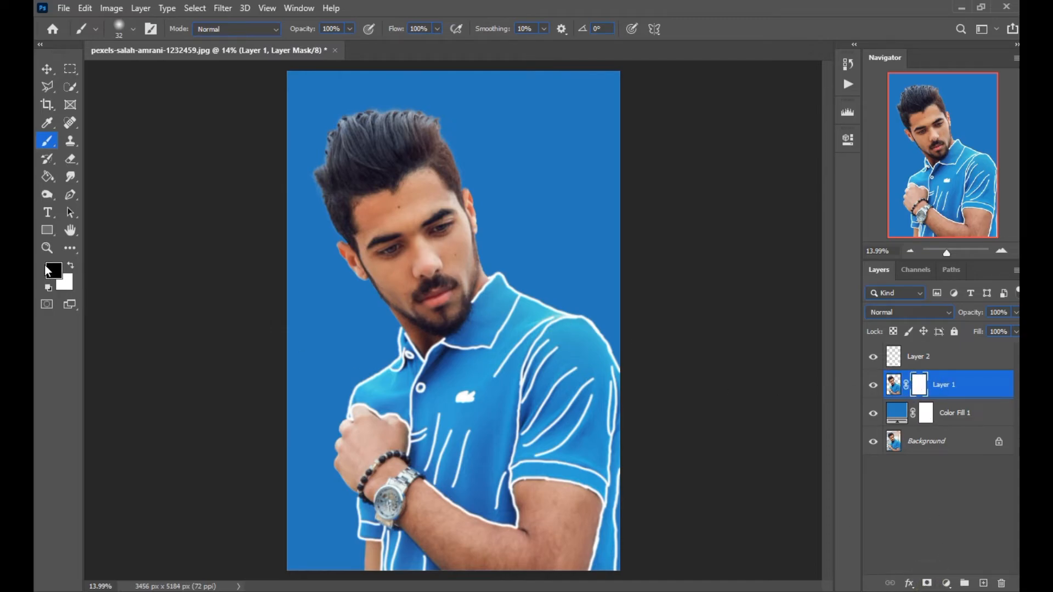
Step: Select the entire blue shirt, including the collar, both sleeves and the lower parts, with the Quick Selection Tool
left_click(62, 91)
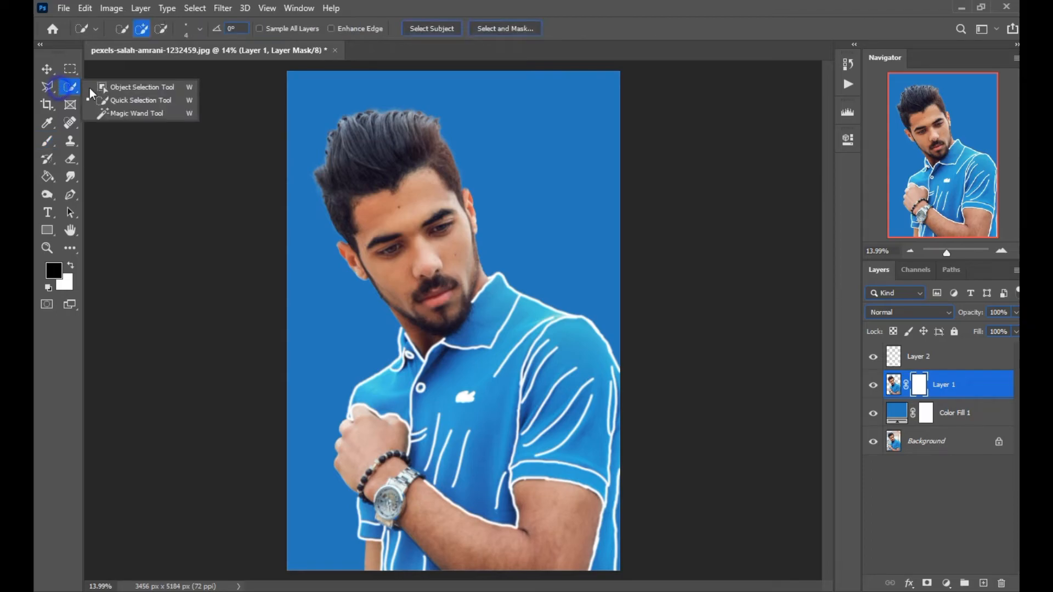
left_click(121, 97)
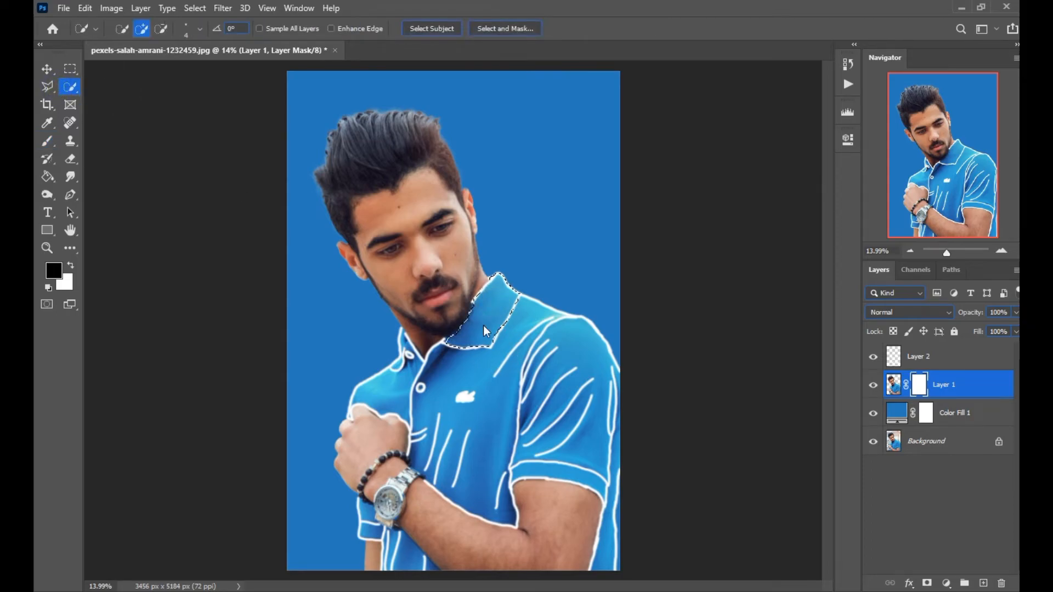
mouse_move(453, 370)
left_mouse_down()
mouse_move(497, 398)
mouse_move(535, 397)
mouse_move(569, 339)
left_mouse_up()
mouse_move(384, 362)
left_mouse_down()
mouse_move(438, 492)
mouse_move(451, 395)
mouse_move(416, 374)
mouse_move(442, 423)
mouse_move(455, 416)
mouse_move(471, 464)
left_mouse_up()
scroll(435, 486, "up", 2)
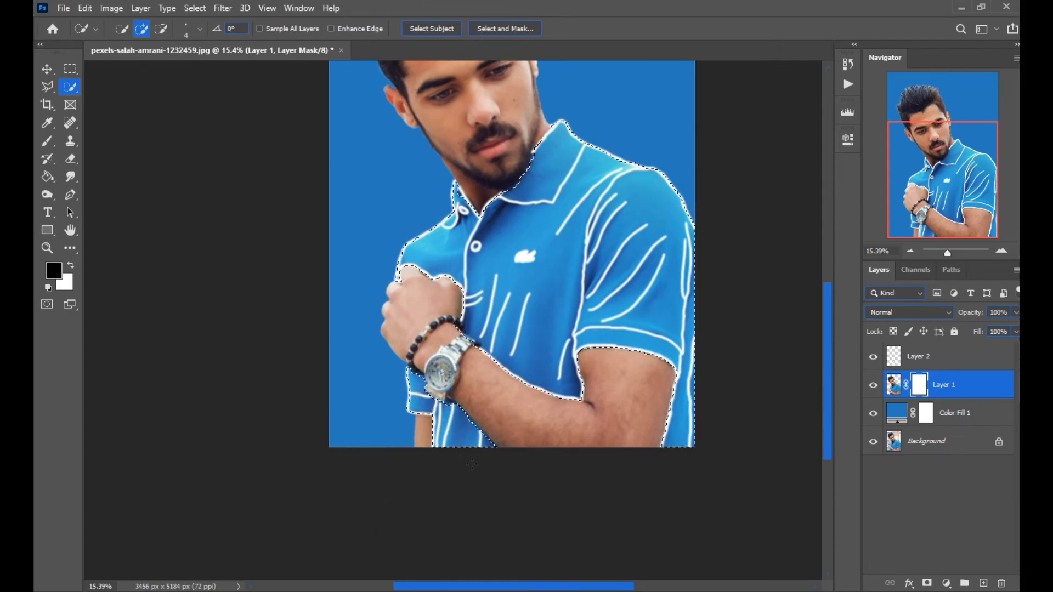
Step: Fill the shirt selection with black on Layer 1's mask to hide the shirt, and clear the selection
scroll(603, 466, "down", 2)
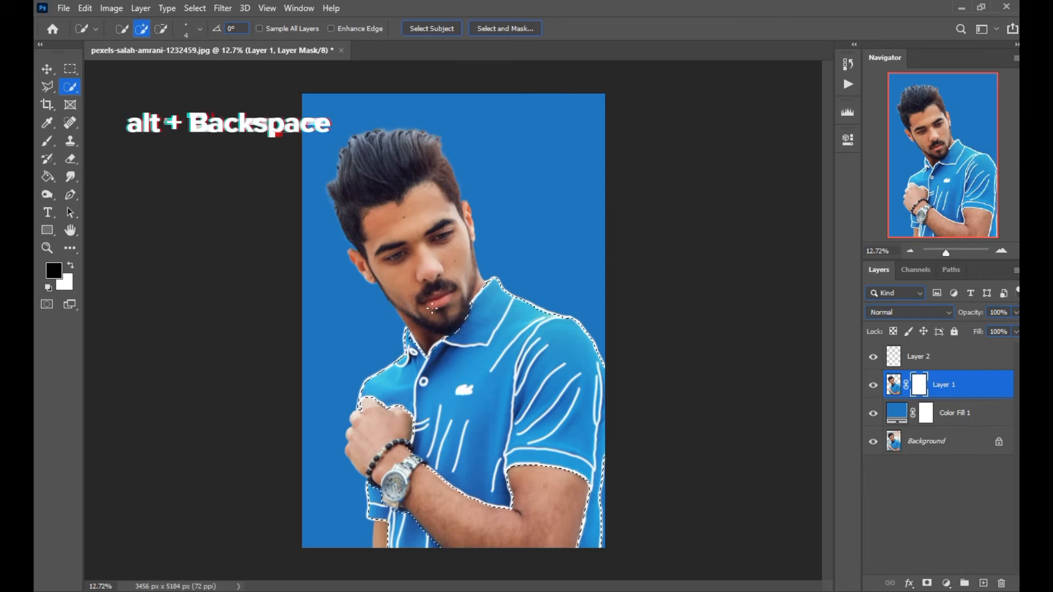
key("alt+BackSpace")
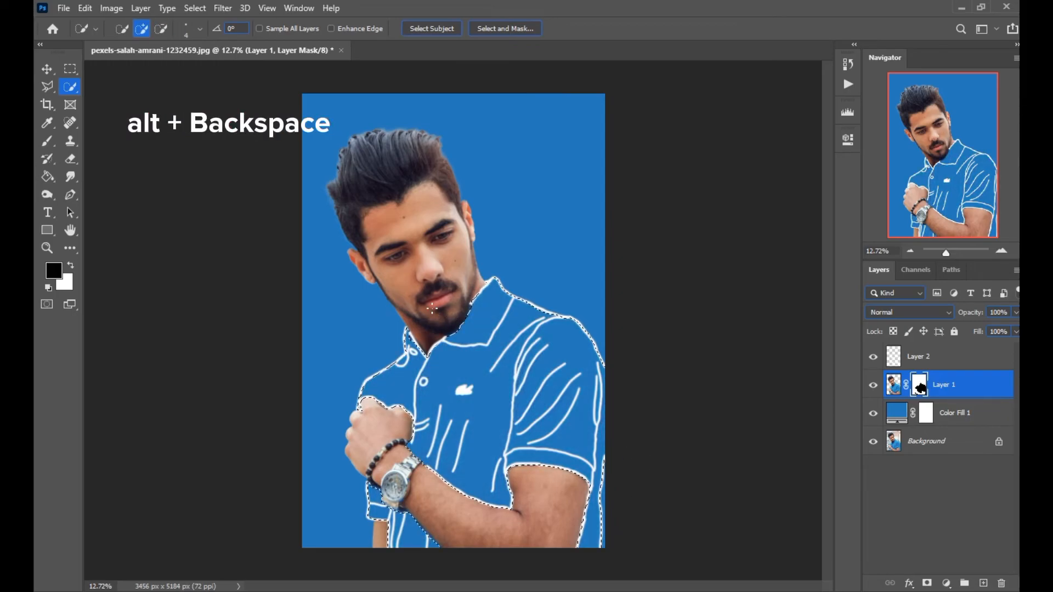
key("ctrl+d")
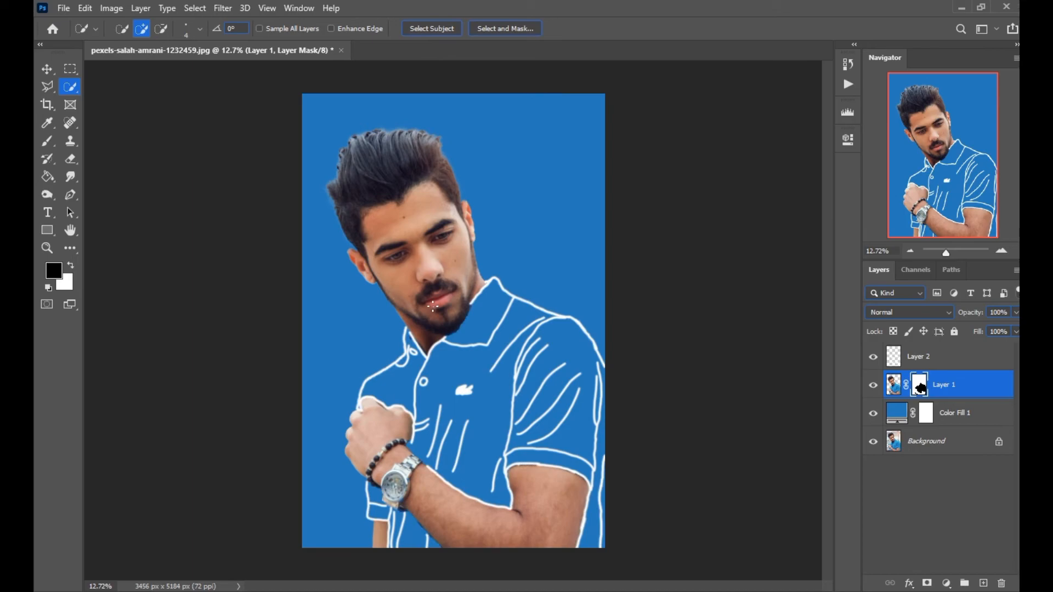
Step: Hide and show Layer 1 to check the painted lines alone, deselect the layers, and examine the finished image
scroll(433, 307, "down", 3)
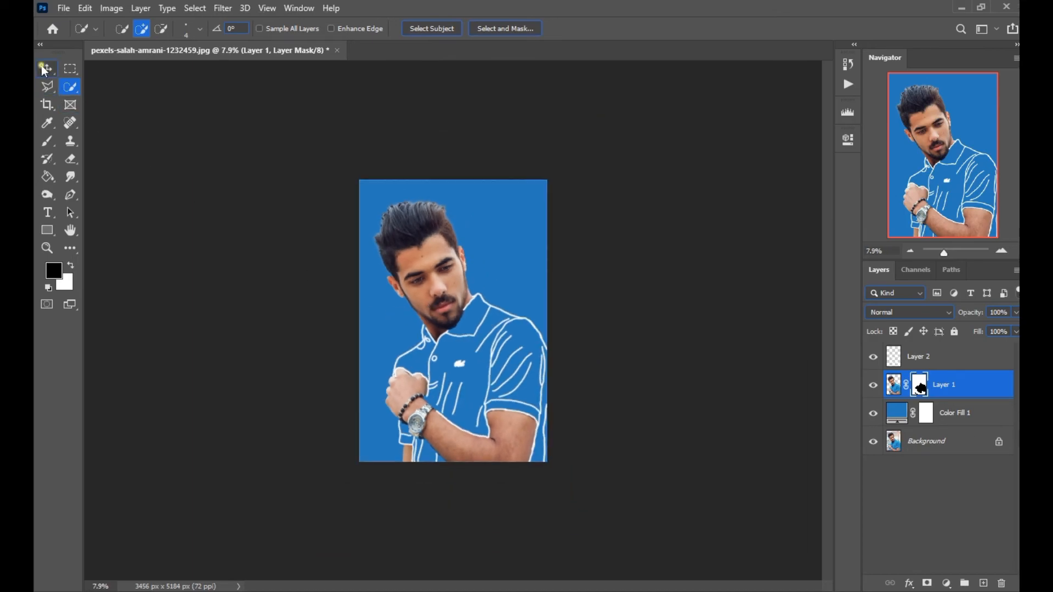
left_click(46, 69)
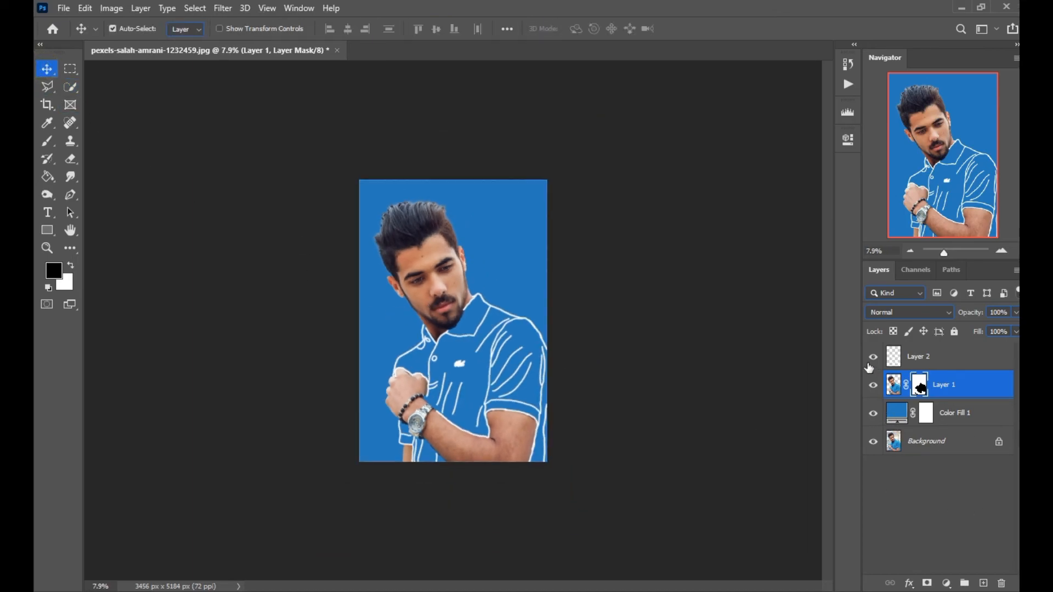
left_click(869, 387)
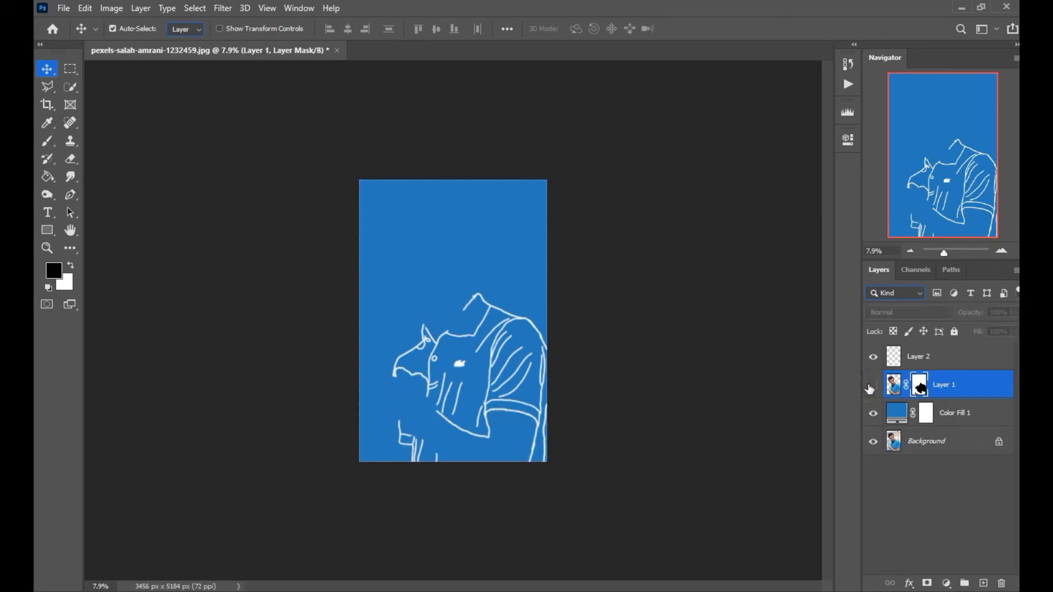
left_click(871, 387)
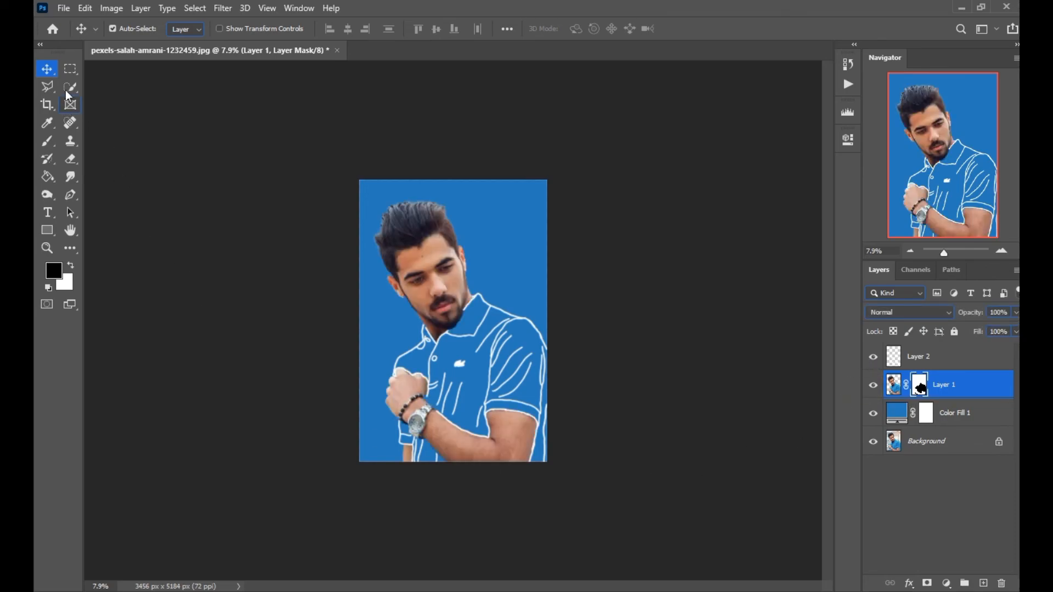
left_click(696, 417)
scroll(431, 372, "up", 6)
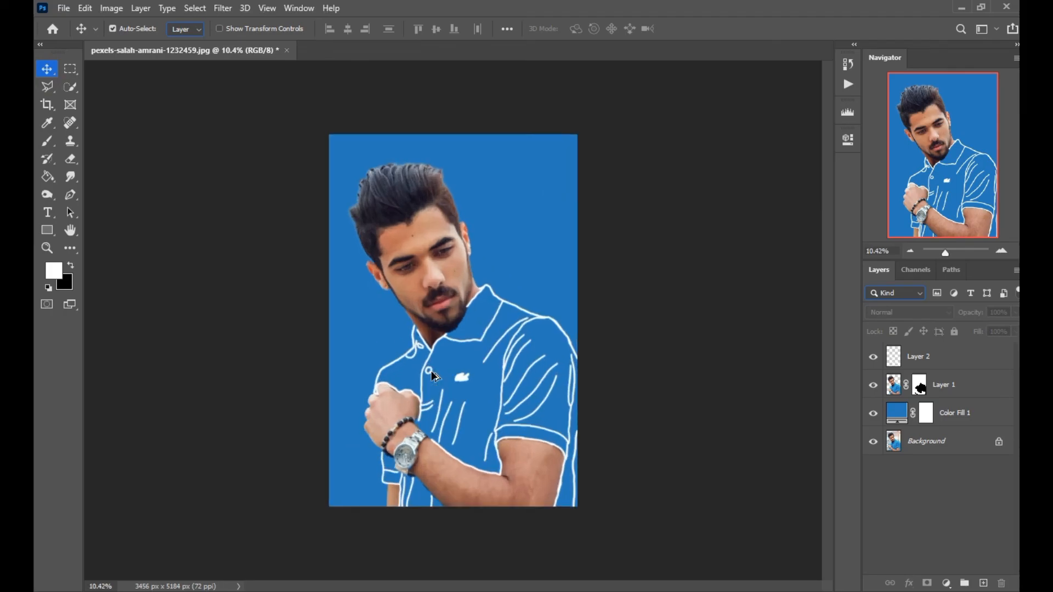
scroll(431, 371, "up", 3)
scroll(466, 397, "down", 6)
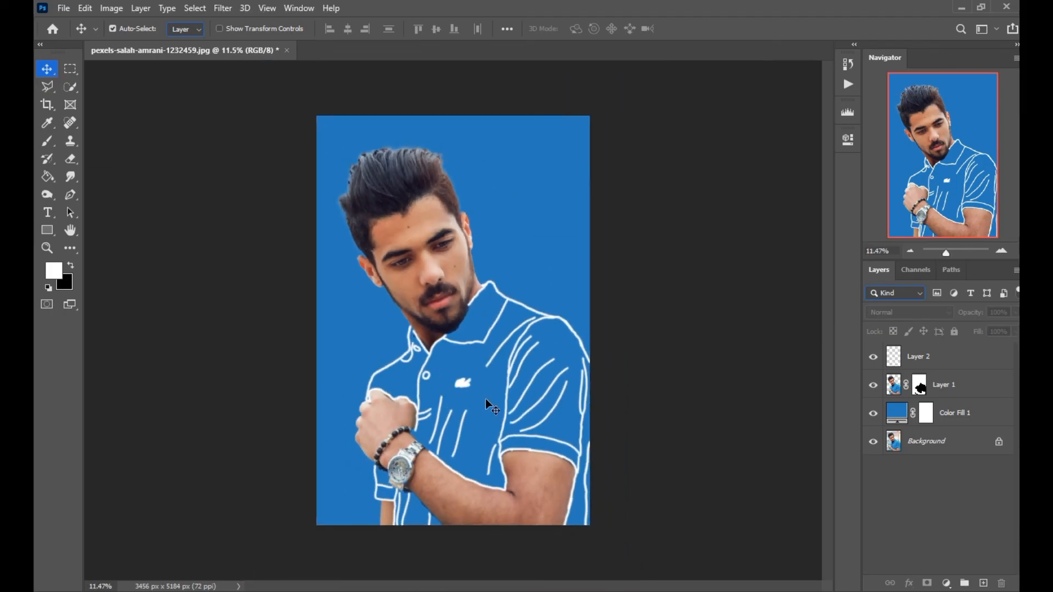